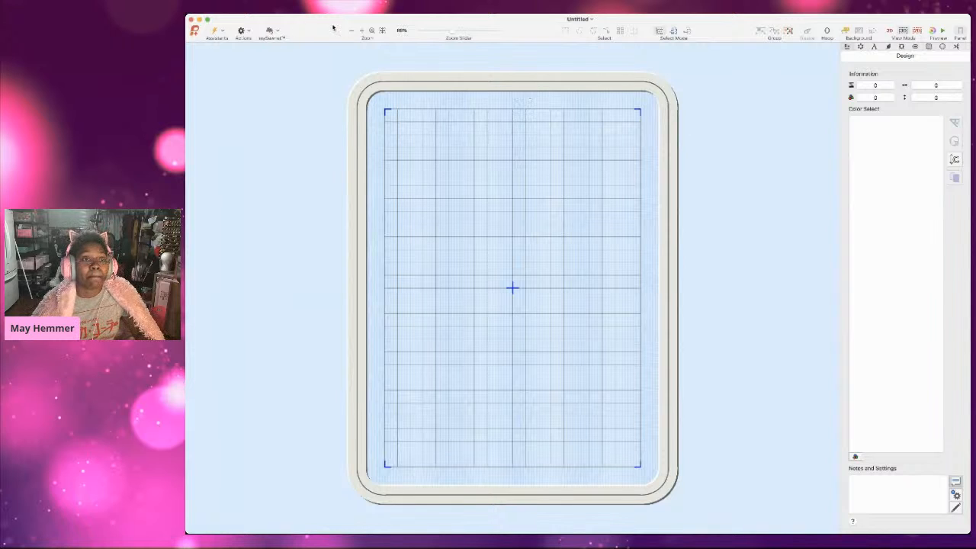
pyautogui.click(968, 196)
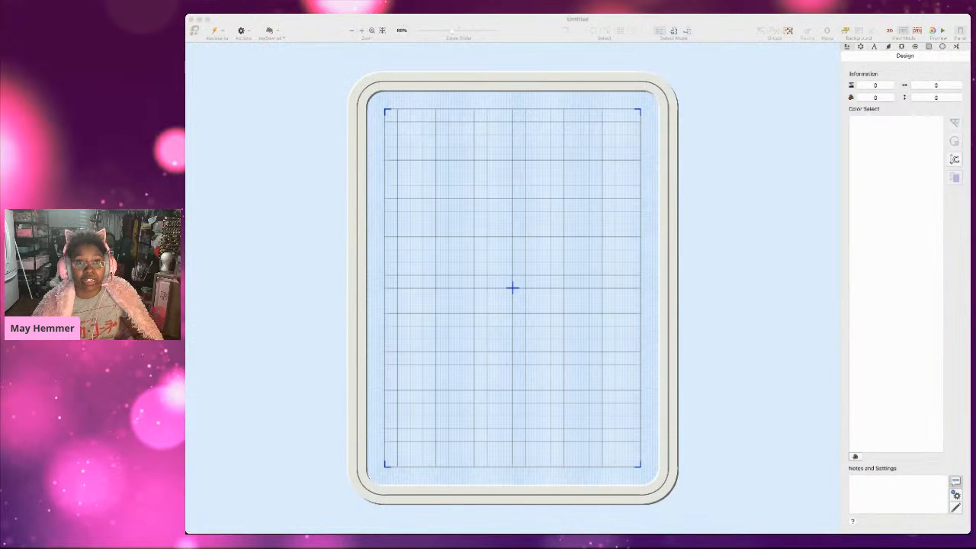
pyautogui.click(340, 77)
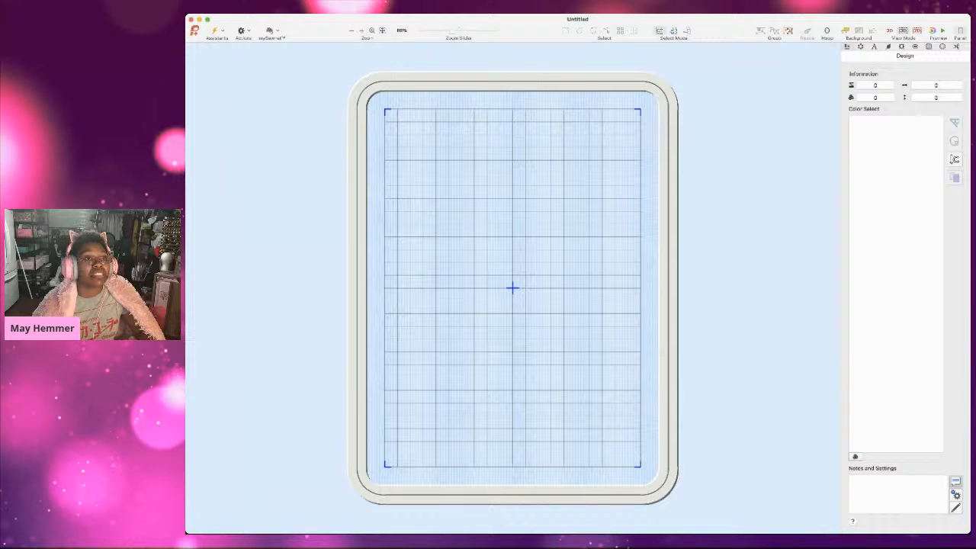
pyautogui.click(246, 63)
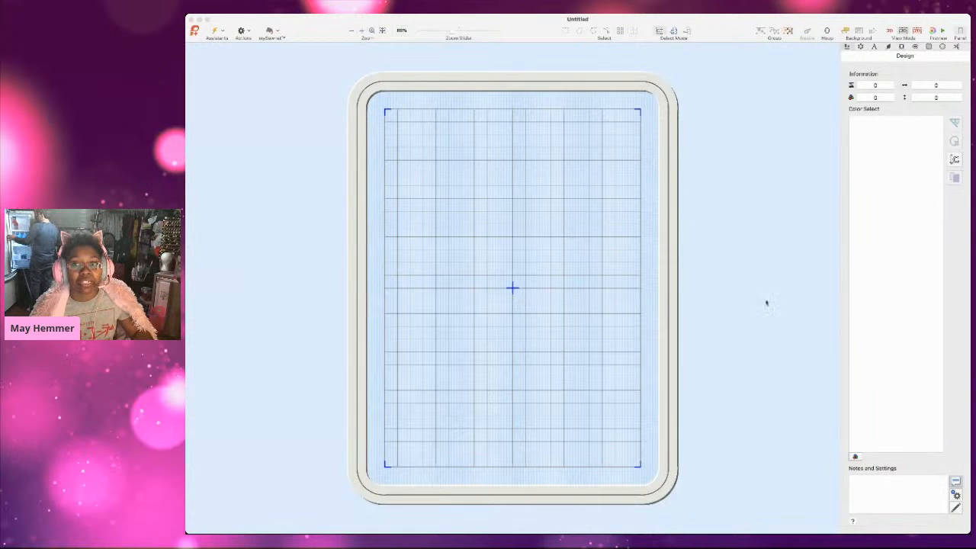
pyautogui.click(416, 283)
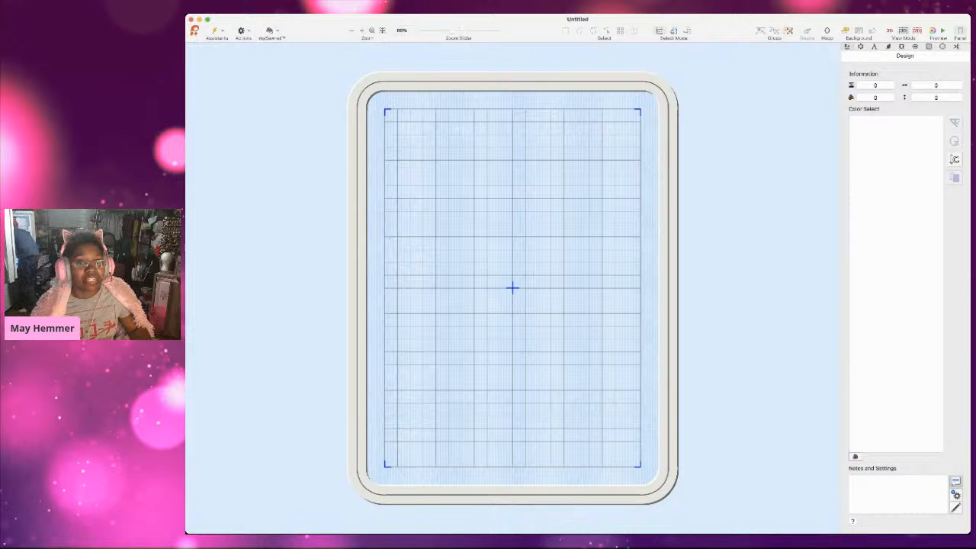
pyautogui.press('super+Tab')
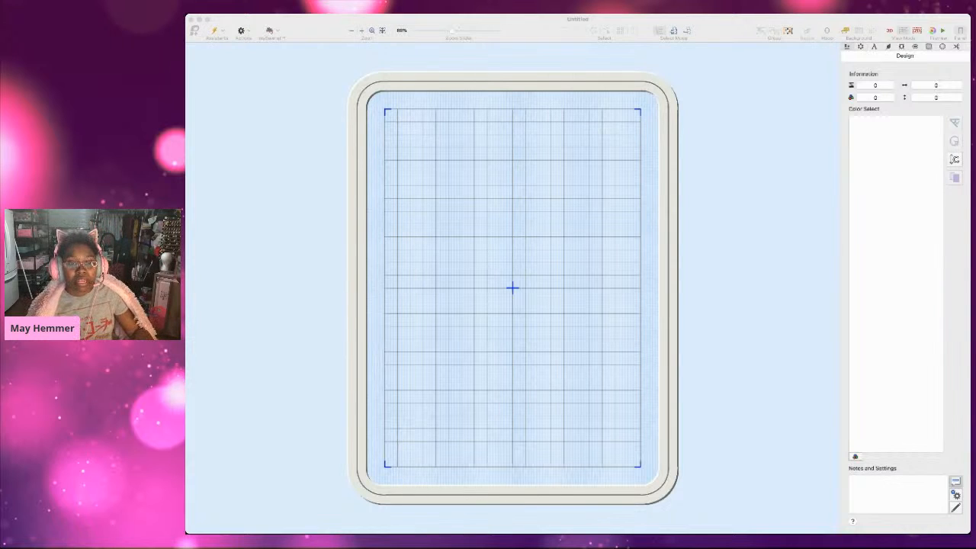
pyautogui.click(327, 324)
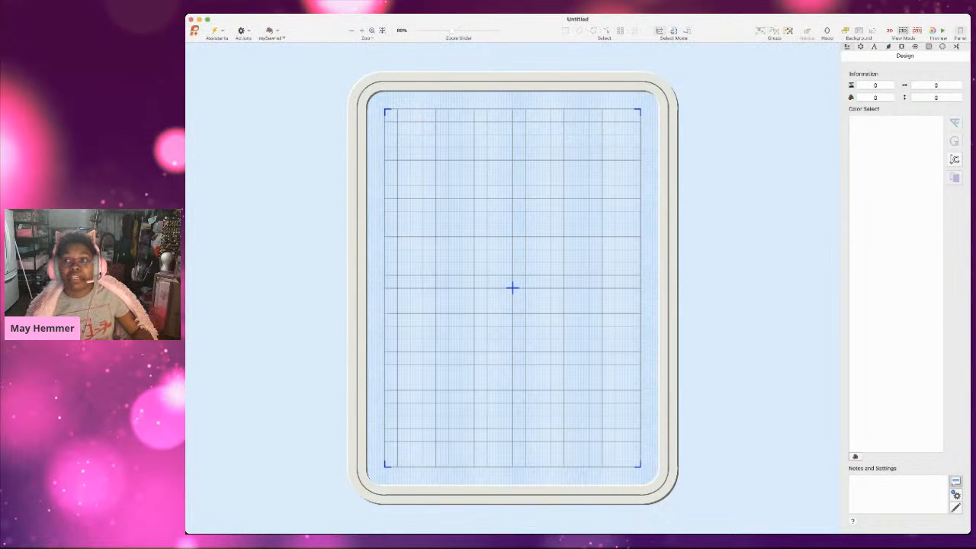
pyautogui.click(251, 251)
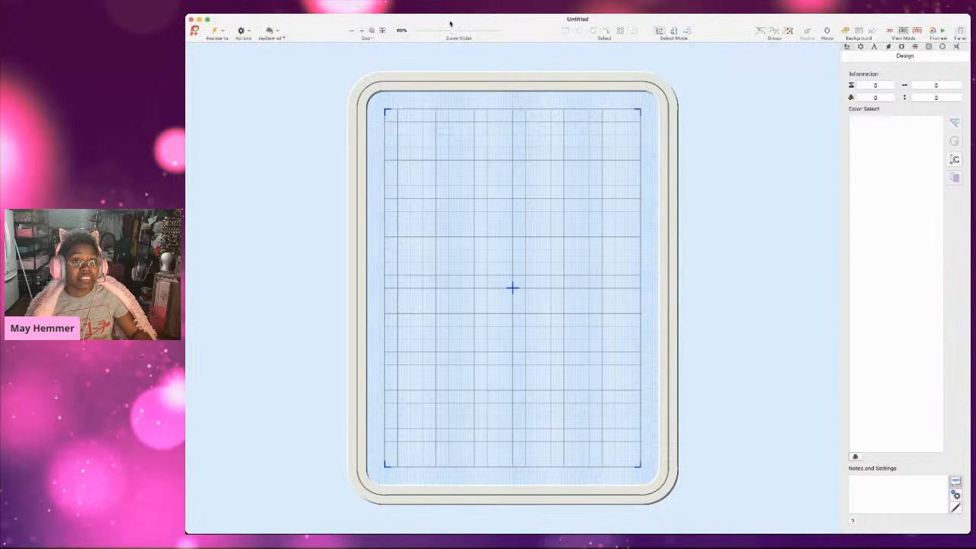
# Create an Express Embroidery design of the bubble picture with the ExpressDesign Assistant and place it in the hoop
pyautogui.press('super+o')
pyautogui.click(392, 267)
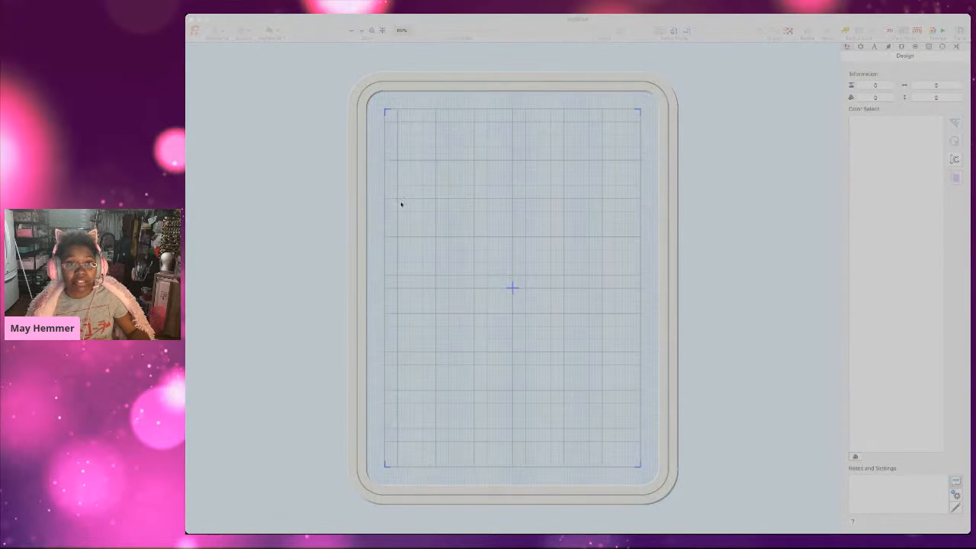
pyautogui.click(542, 411)
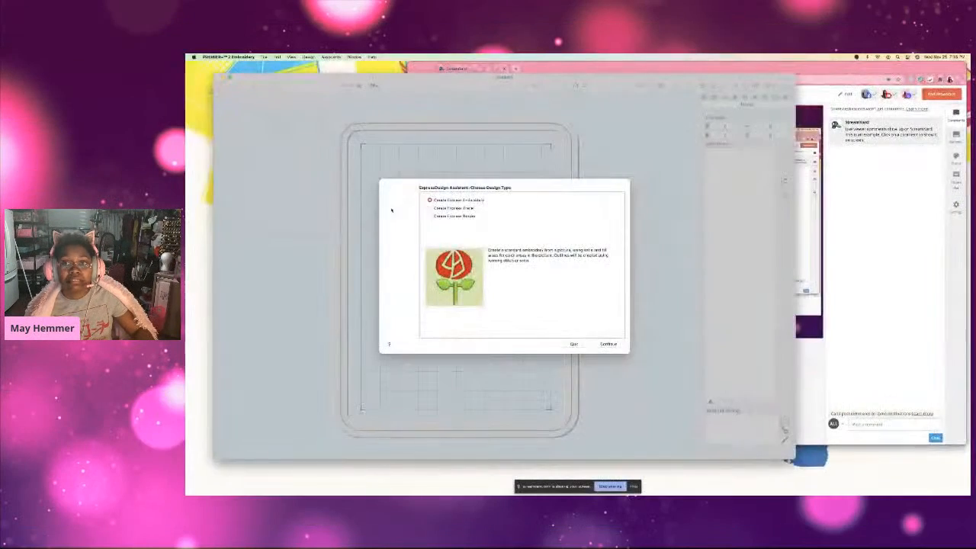
pyautogui.click(926, 245)
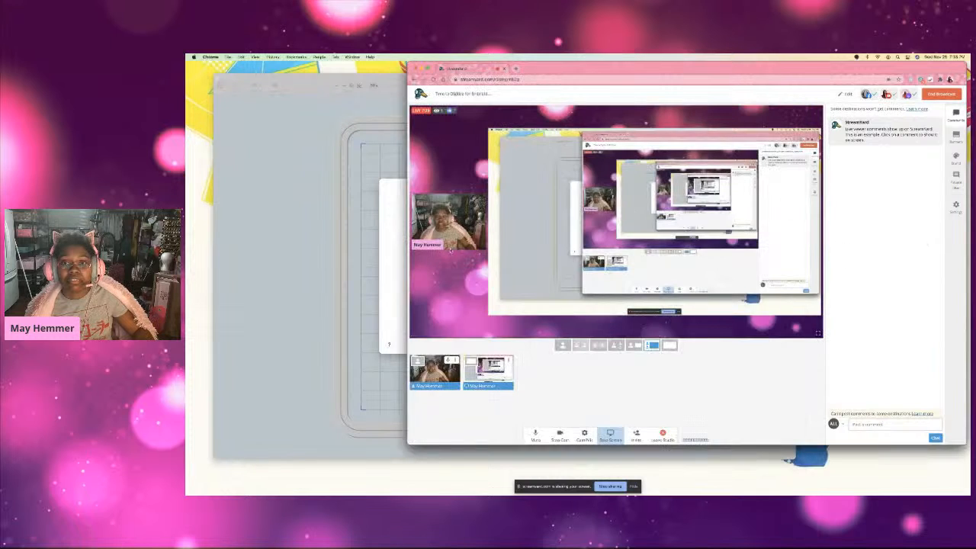
pyautogui.click(390, 238)
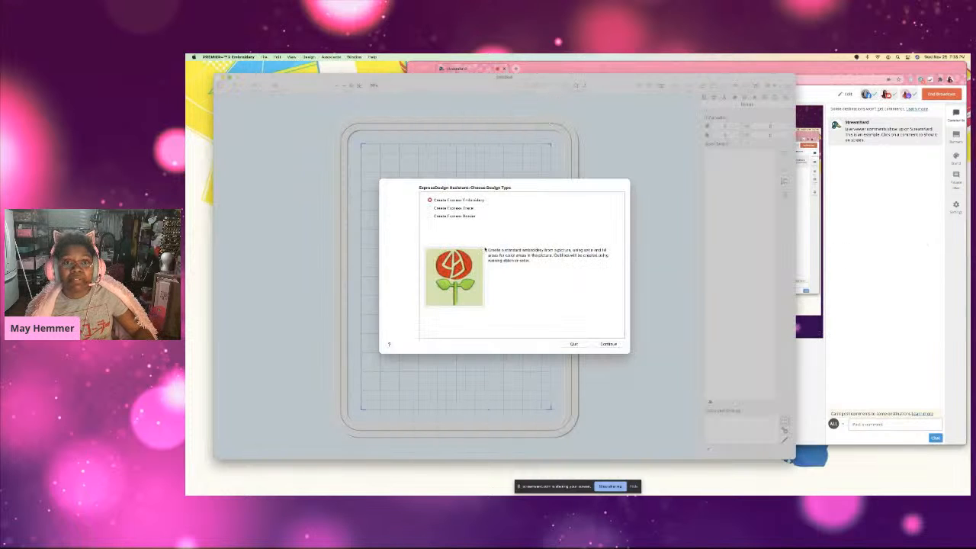
pyautogui.click(608, 344)
pyautogui.click(907, 294)
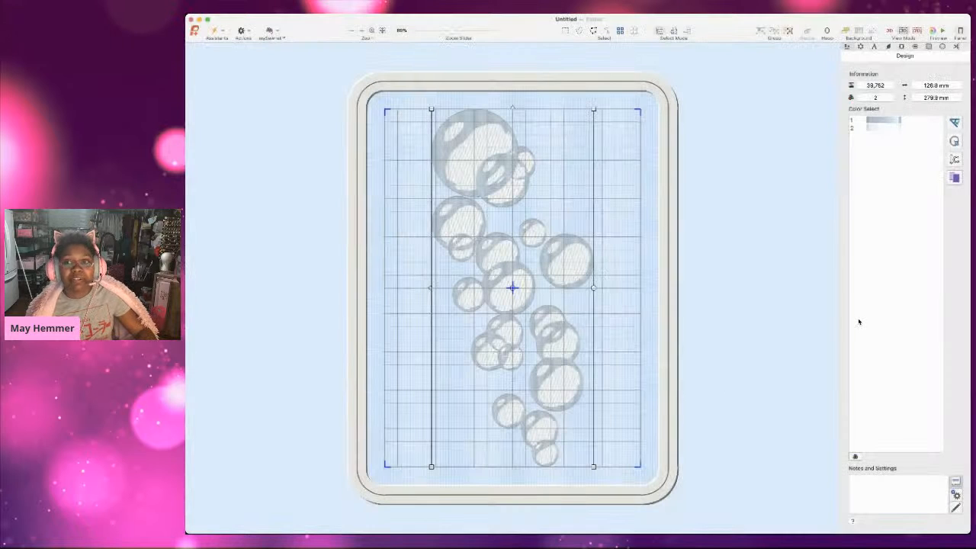
# Try to shrink the bubble design to about 91 × 199 mm, and undo the resize
pyautogui.click(364, 347)
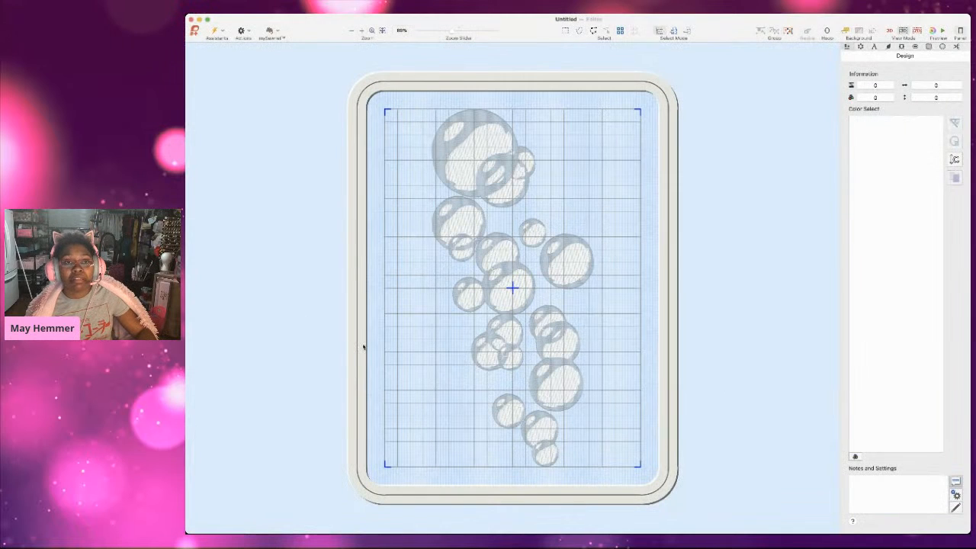
pyautogui.click(528, 265)
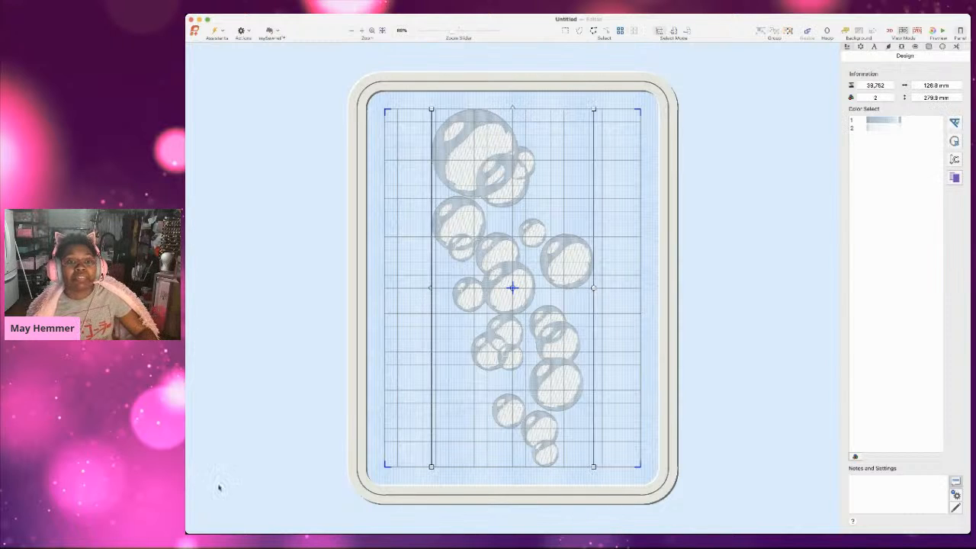
pyautogui.click(587, 376)
pyautogui.click(541, 366)
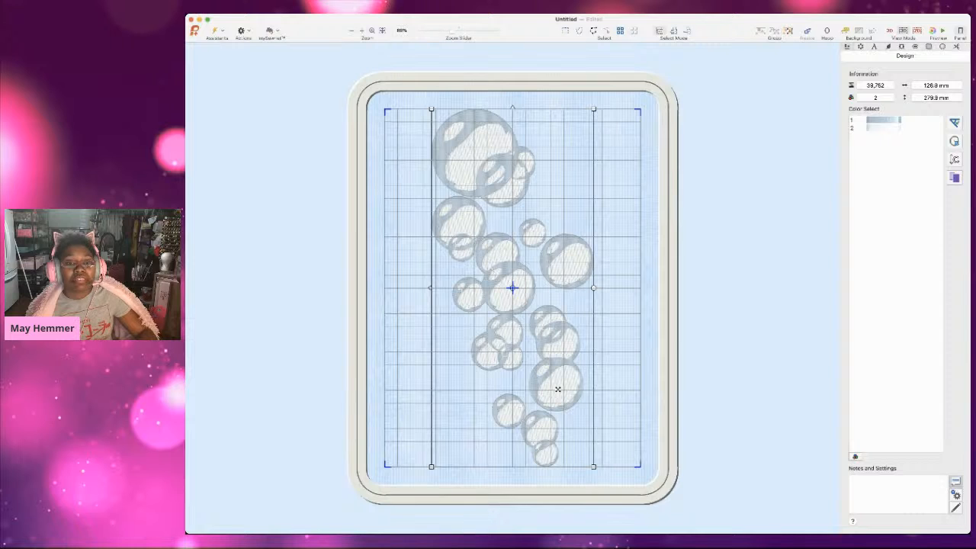
pyautogui.moveTo(593, 466); pyautogui.dragTo(547, 364)
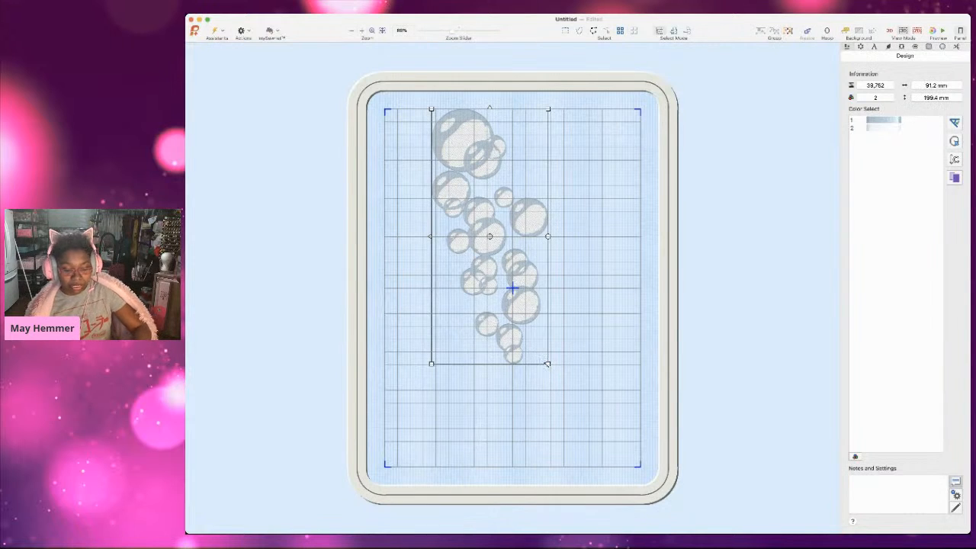
pyautogui.press('super+z')
# Resize the bubble design about its centre to 101.4 mm wide and 223.9 mm high
pyautogui.click(743, 274)
pyautogui.click(558, 259)
pyautogui.click(955, 160)
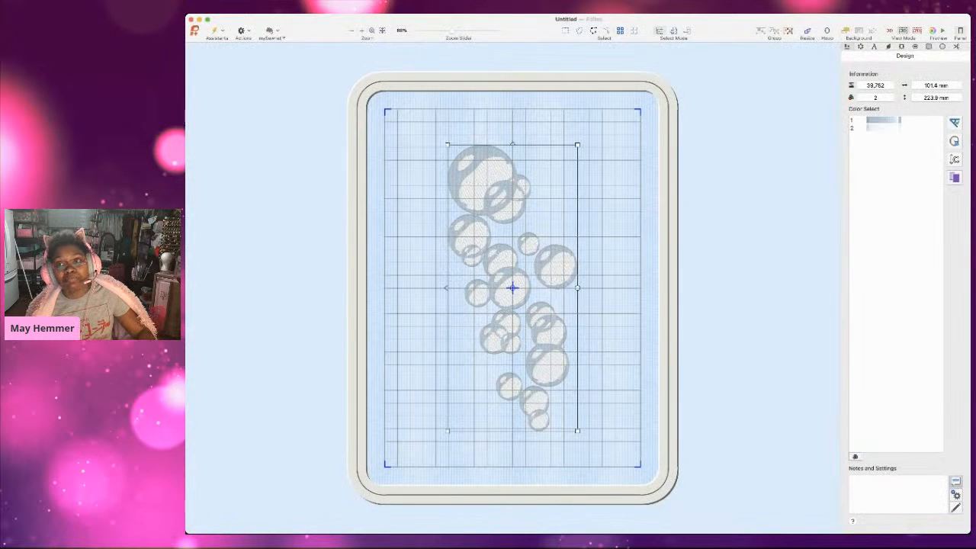
pyautogui.click(423, 365)
pyautogui.click(523, 360)
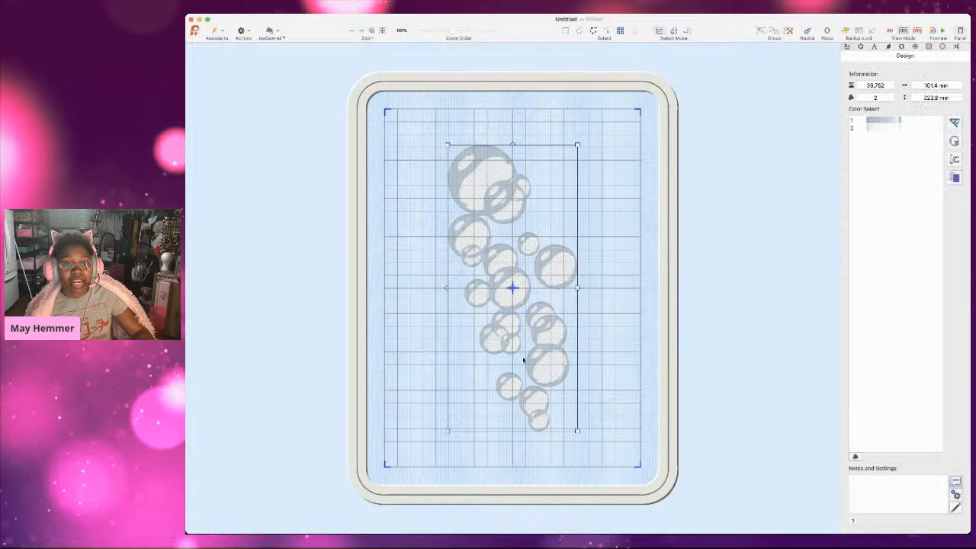
# Move the bubble design toward the hoop's upper edge and resize it to 82.4 mm wide and 181.9 mm high
pyautogui.moveTo(516, 299); pyautogui.dragTo(515, 263)
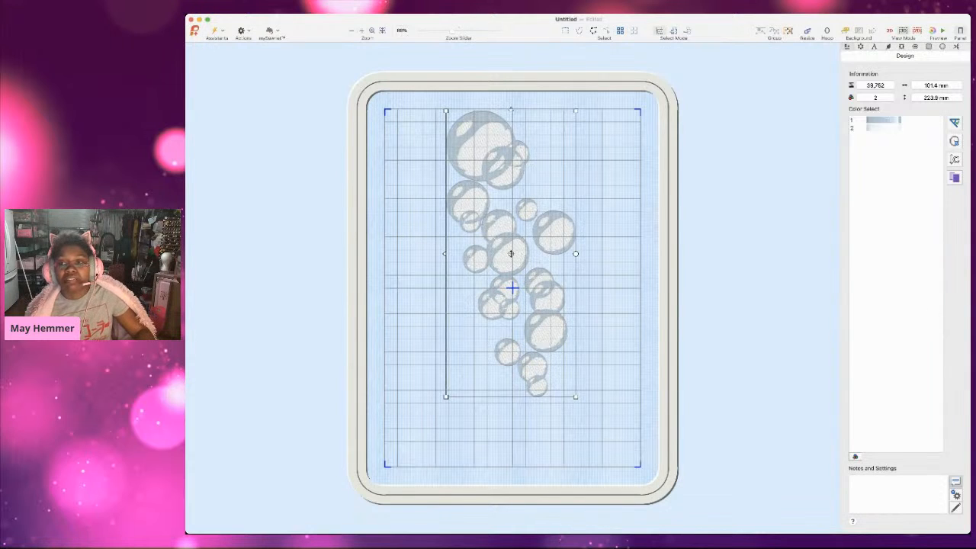
pyautogui.click(955, 159)
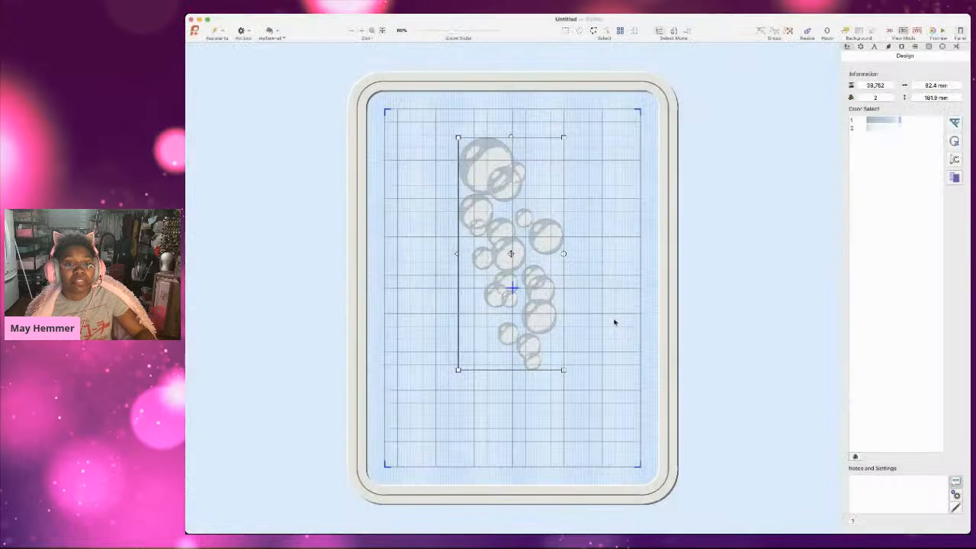
pyautogui.click(616, 323)
# Move the resized bubble design up against the upper edge of the stitching area
pyautogui.click(519, 287)
pyautogui.moveTo(522, 244); pyautogui.dragTo(523, 215)
pyautogui.click(580, 273)
pyautogui.click(517, 256)
pyautogui.click(605, 271)
pyautogui.click(513, 251)
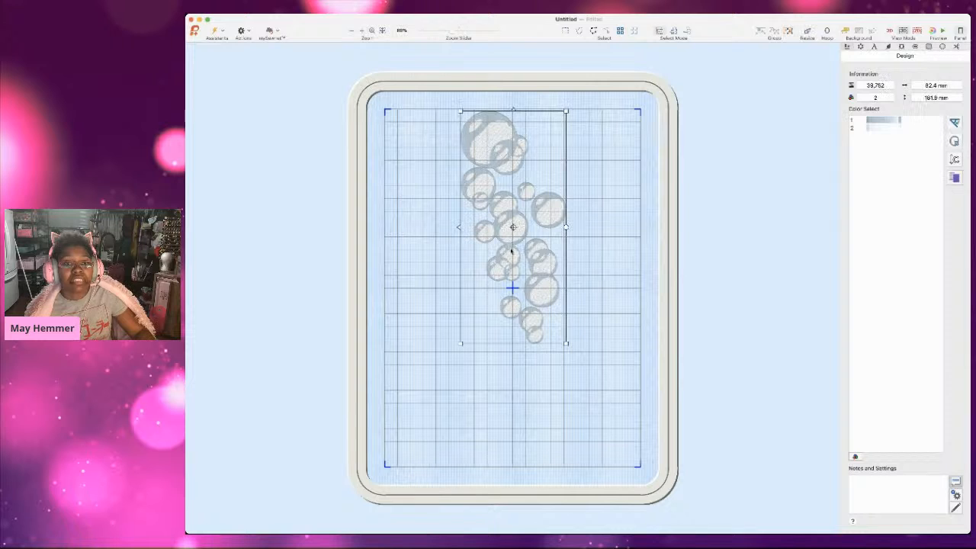
pyautogui.click(618, 280)
pyautogui.click(523, 259)
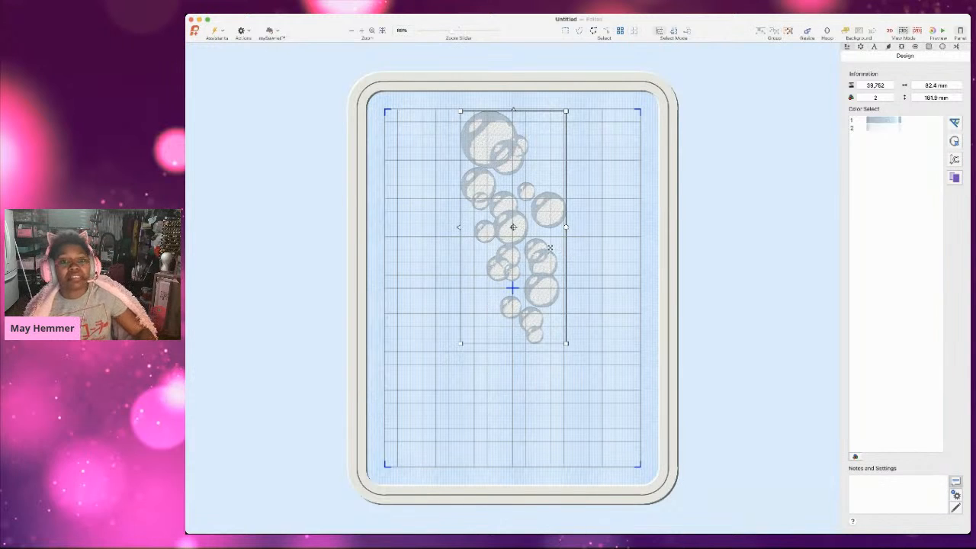
# Duplicate the bubble design, set the copy lower and to the left, and rotate it 180 degrees
pyautogui.moveTo(539, 241); pyautogui.dragTo(489, 320)
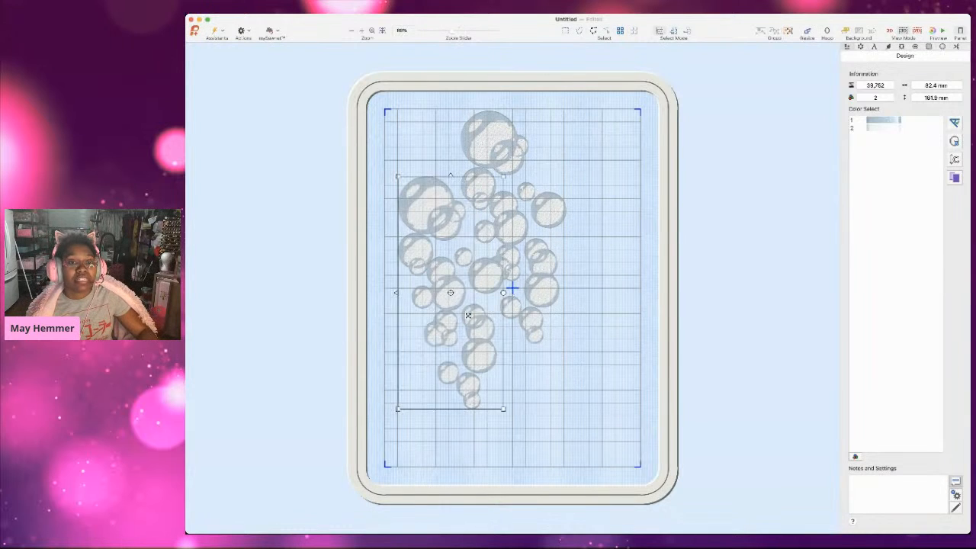
pyautogui.click(954, 122)
pyautogui.click(955, 122)
pyautogui.click(955, 122)
pyautogui.click(955, 122)
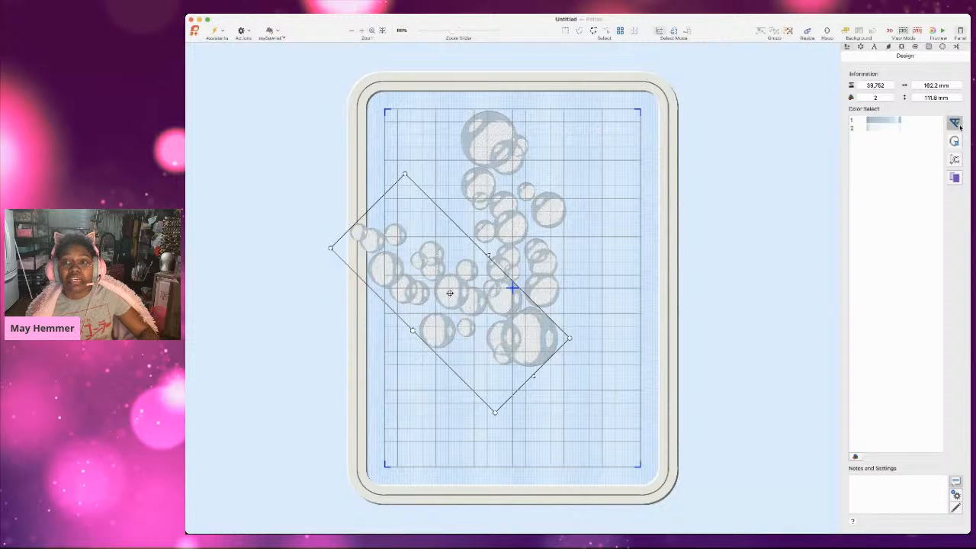
# Shift the upright bubble design to the right and place the rotated copy in the lower middle of the hoop
pyautogui.moveTo(472, 270); pyautogui.dragTo(580, 223)
pyautogui.click(464, 329)
pyautogui.moveTo(483, 342); pyautogui.dragTo(533, 347)
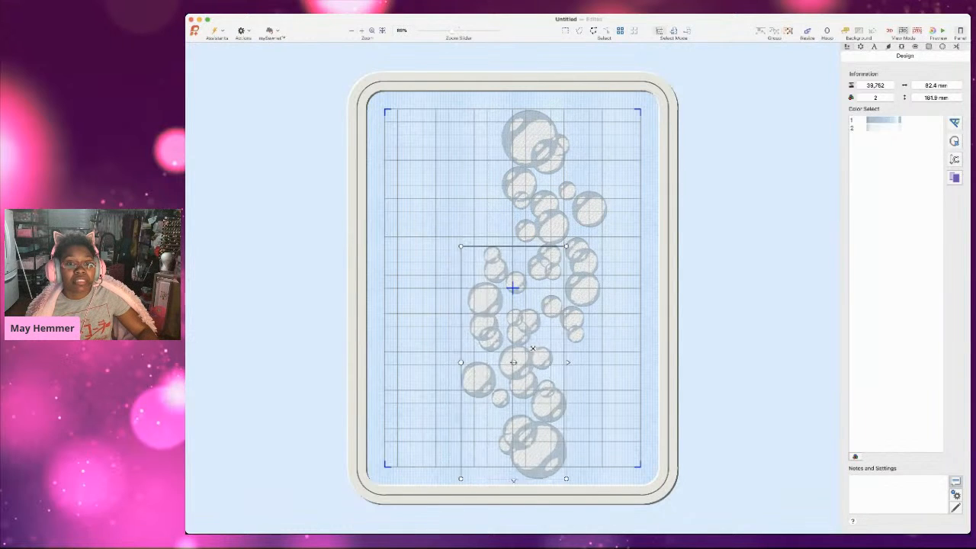
# Move the upright bubbles up past the stitching area and the rotated copy down so both form one continuous vertical column
pyautogui.click(518, 156)
pyautogui.moveTo(528, 169); pyautogui.dragTo(494, 134)
pyautogui.click(488, 347)
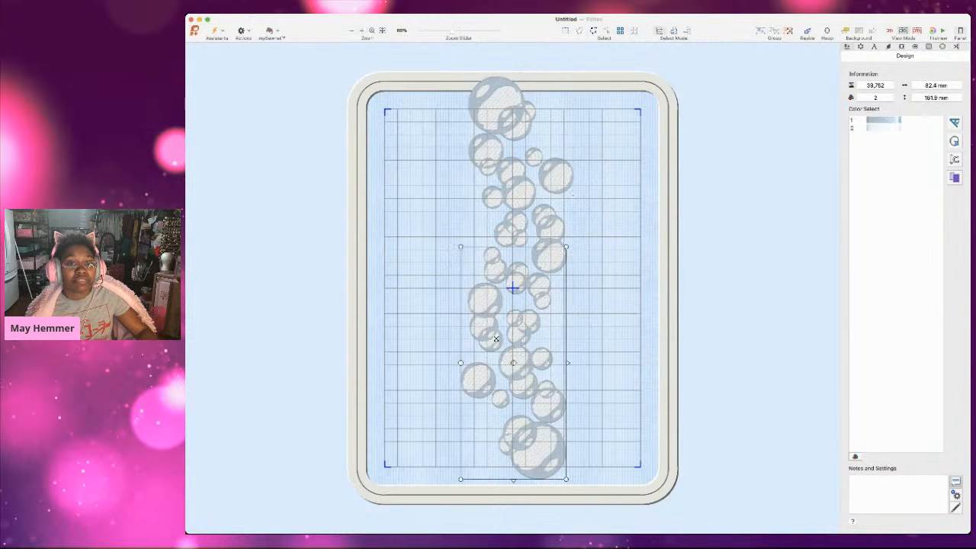
pyautogui.moveTo(489, 352); pyautogui.dragTo(484, 386)
pyautogui.click(591, 346)
pyautogui.click(519, 314)
pyautogui.click(598, 396)
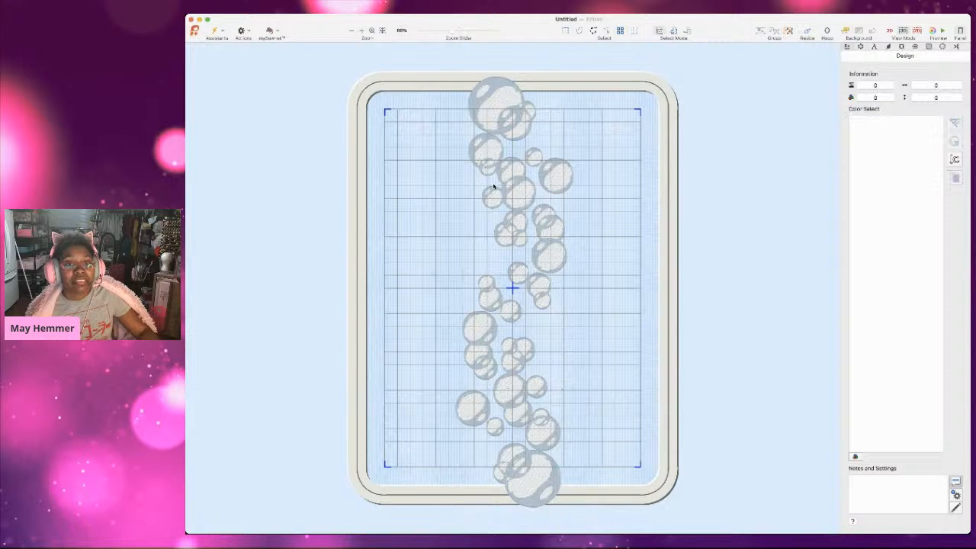
# Group the two bubble designs and resize the group to 71.4 mm wide and 260.2 mm high
pyautogui.click(503, 151)
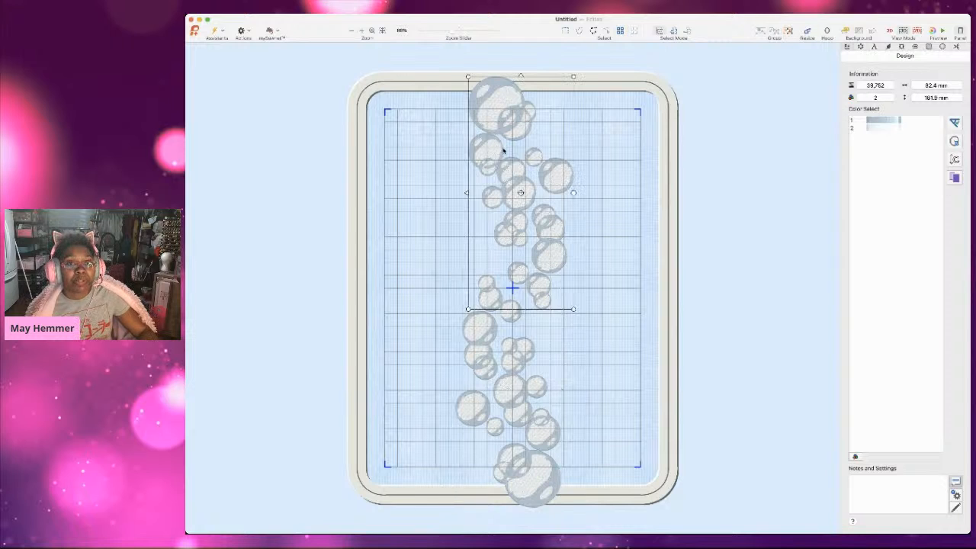
pyautogui.keyDown('shift'); pyautogui.click(500, 347); pyautogui.keyUp('shift')
pyautogui.click(759, 32)
pyautogui.click(953, 158)
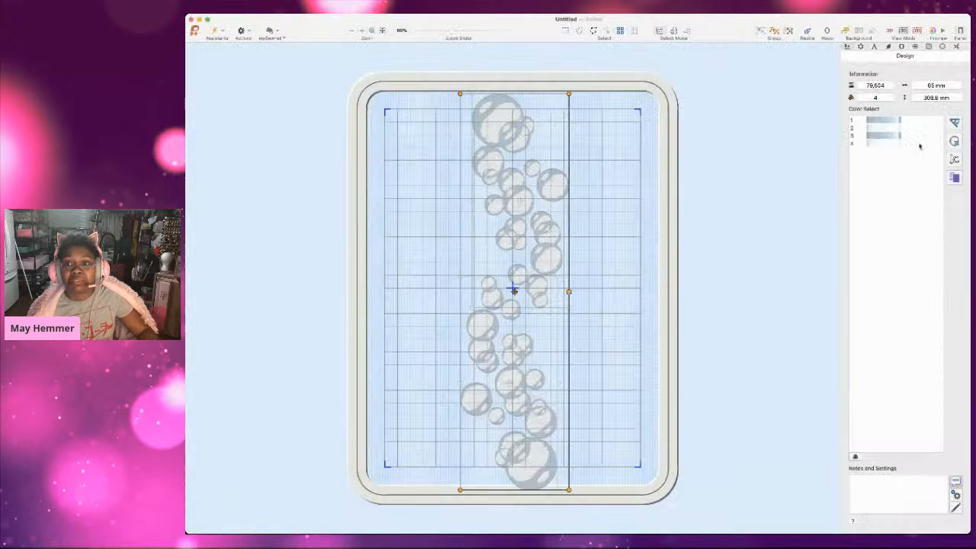
pyautogui.click(953, 160)
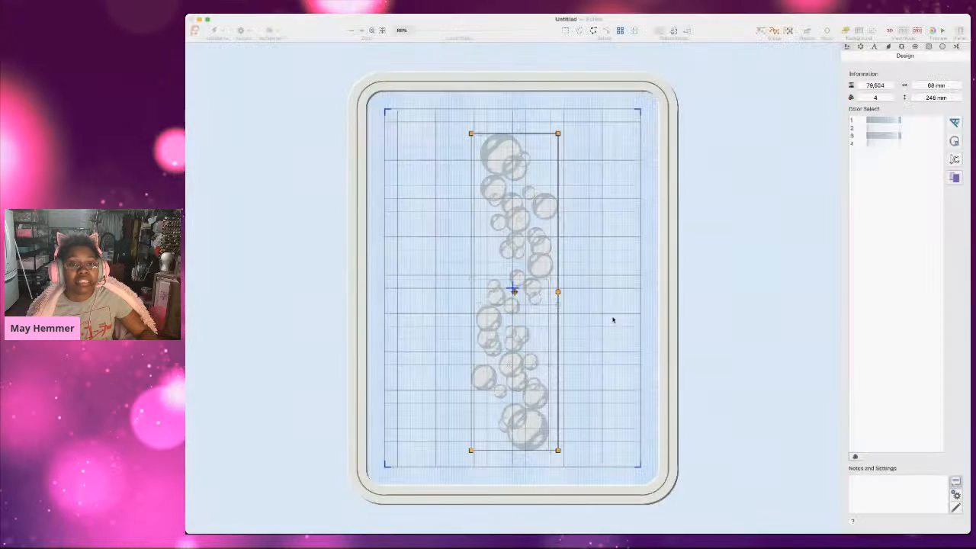
pyautogui.click(951, 159)
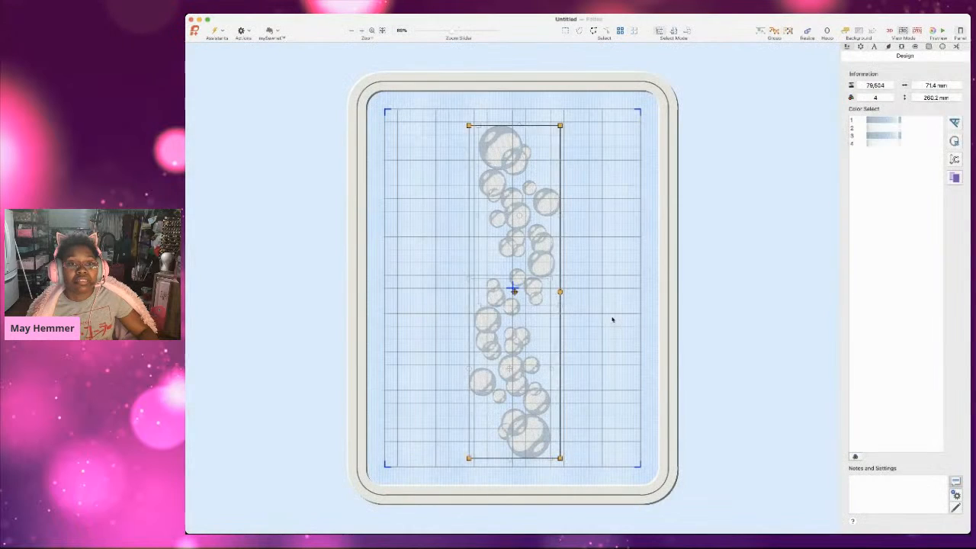
pyautogui.click(263, 279)
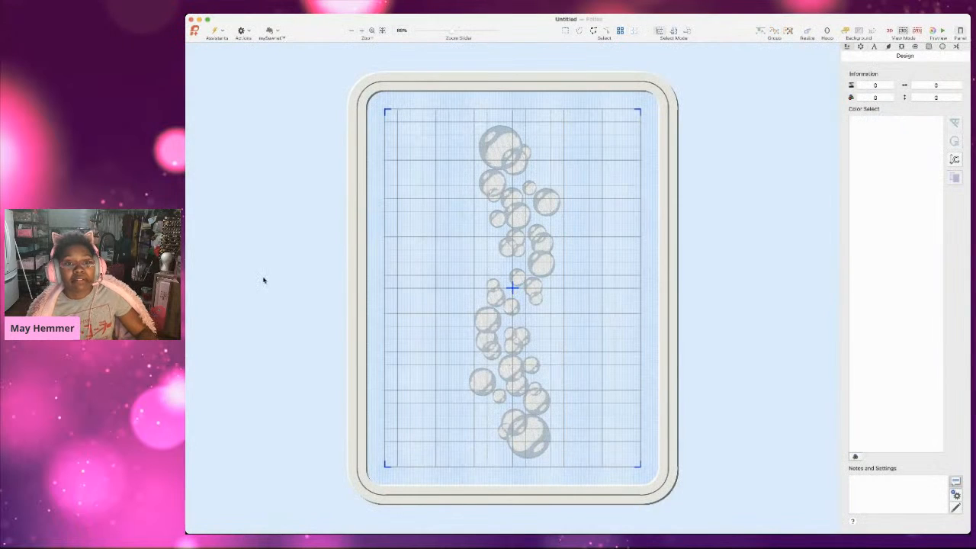
# Move the bubble group within the stitching area and centre it in the hoop
pyautogui.click(517, 238)
pyautogui.moveTo(517, 239); pyautogui.dragTo(520, 233)
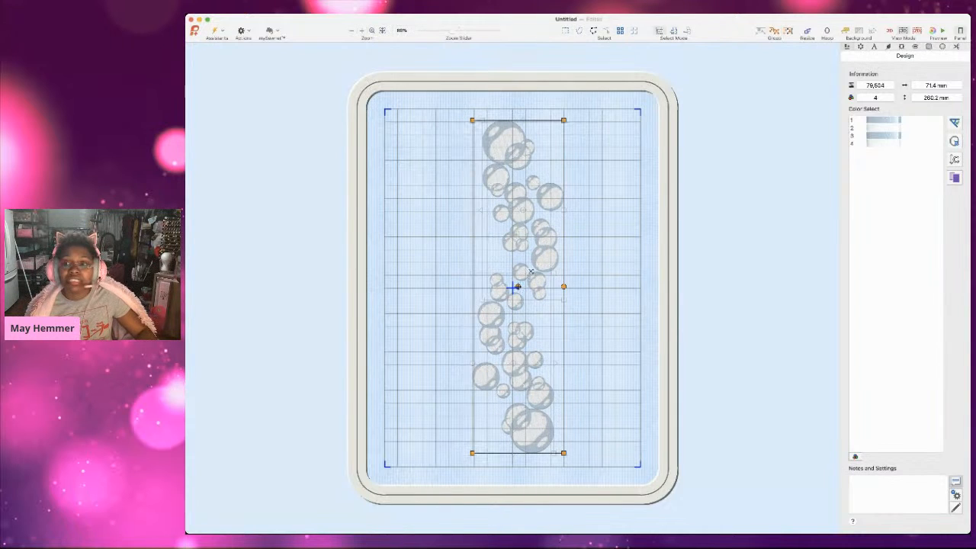
pyautogui.click(954, 141)
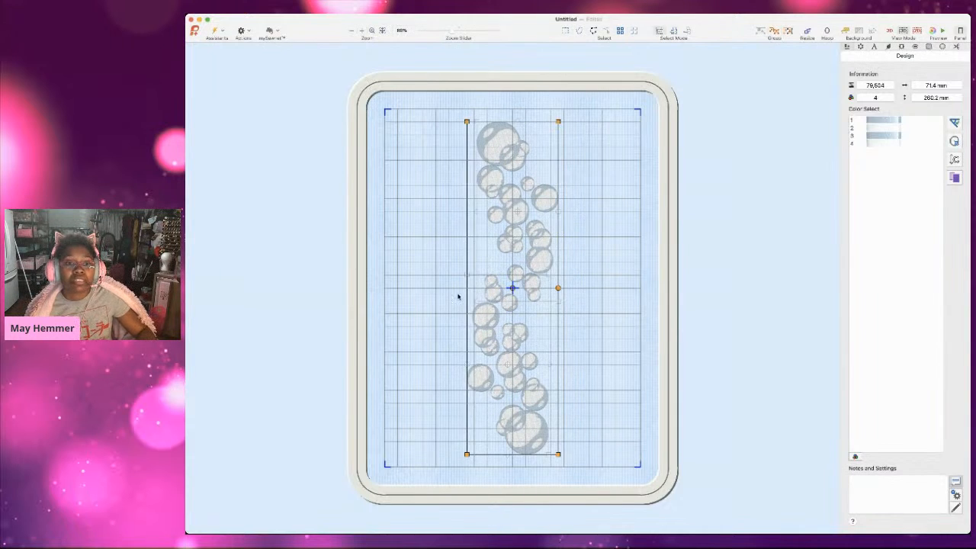
pyautogui.click(410, 253)
pyautogui.click(387, 246)
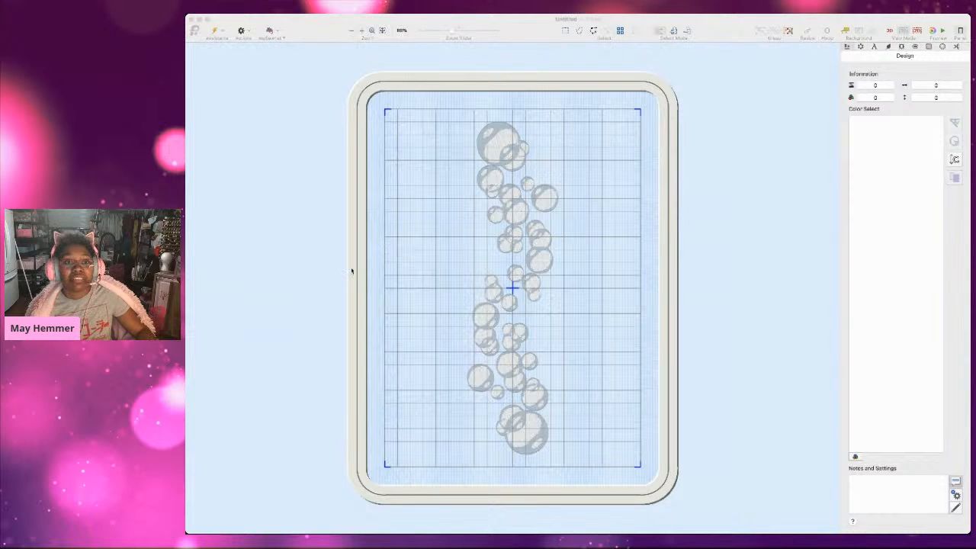
# Select the grouped bubbles, open the second colour in their thread list, and deselect the design
pyautogui.click(402, 269)
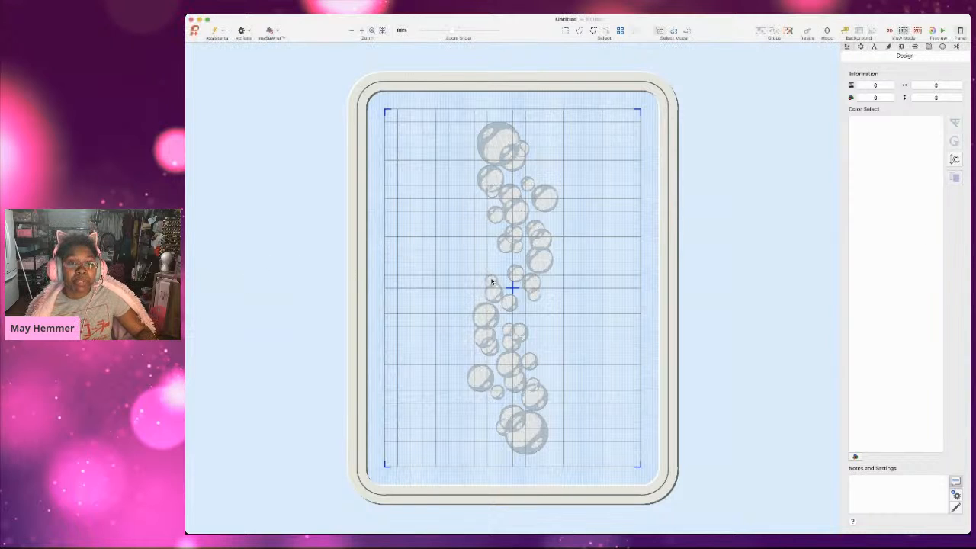
pyautogui.click(492, 282)
pyautogui.doubleClick(882, 129)
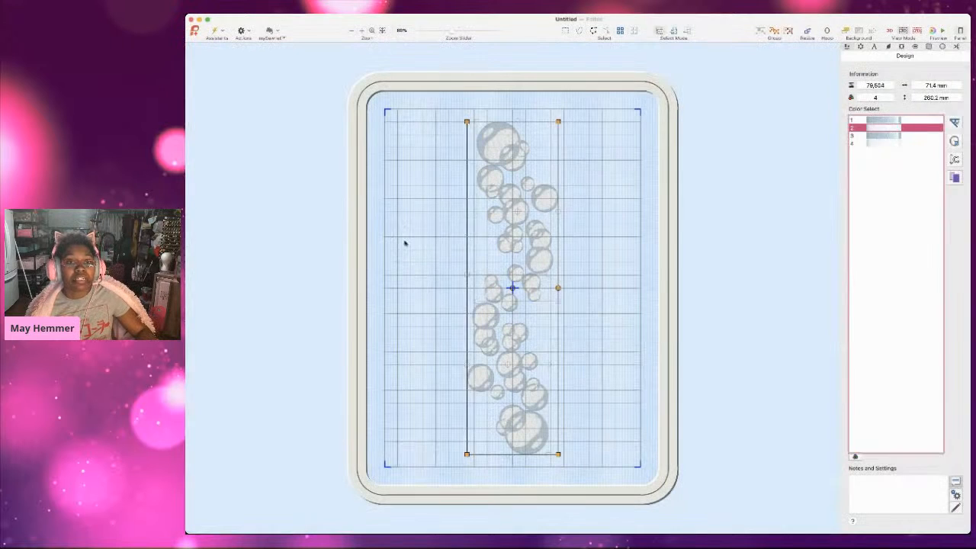
pyautogui.click(405, 244)
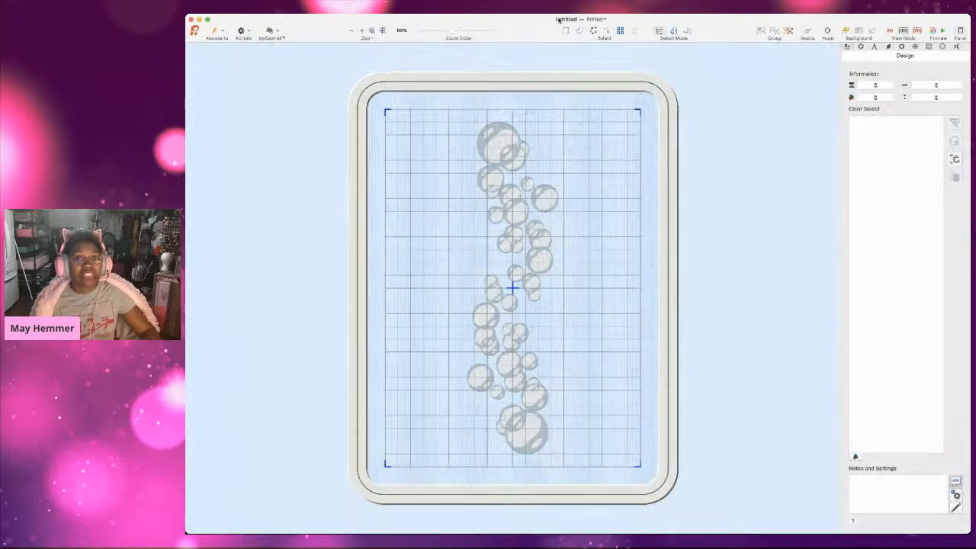
pyautogui.moveTo(562, 23); pyautogui.dragTo(548, 61)
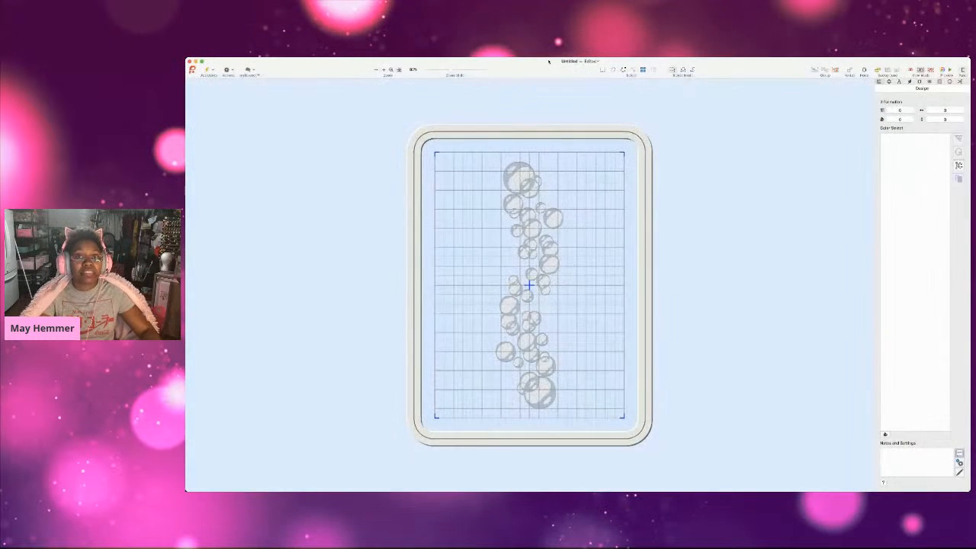
pyautogui.doubleClick(548, 61)
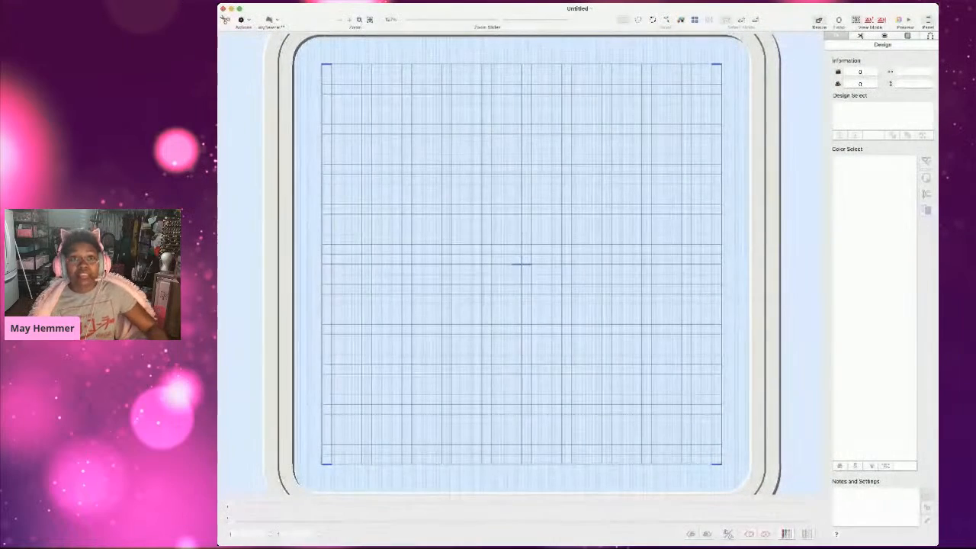
# Change the empty design's square hoop to a tall rectangular hoop
pyautogui.click(341, 19)
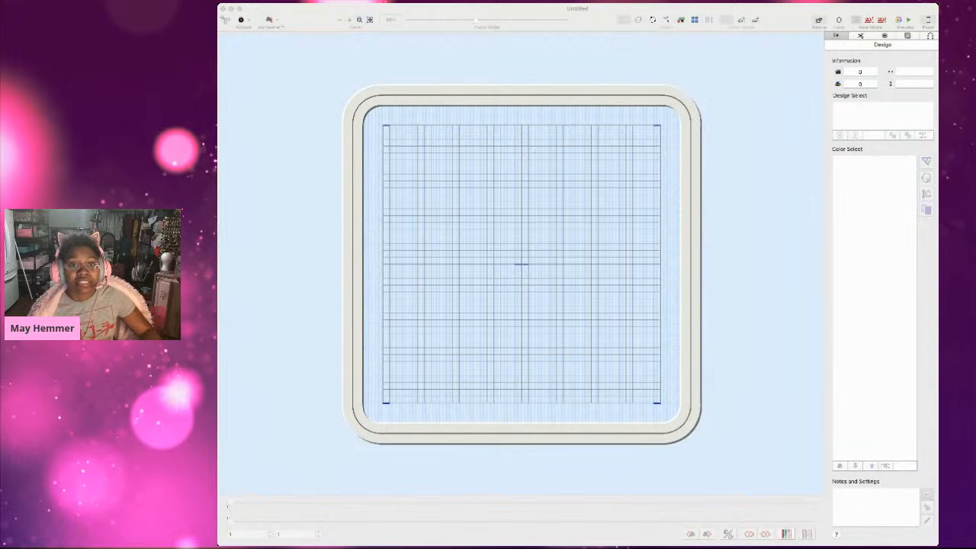
pyautogui.click(813, 310)
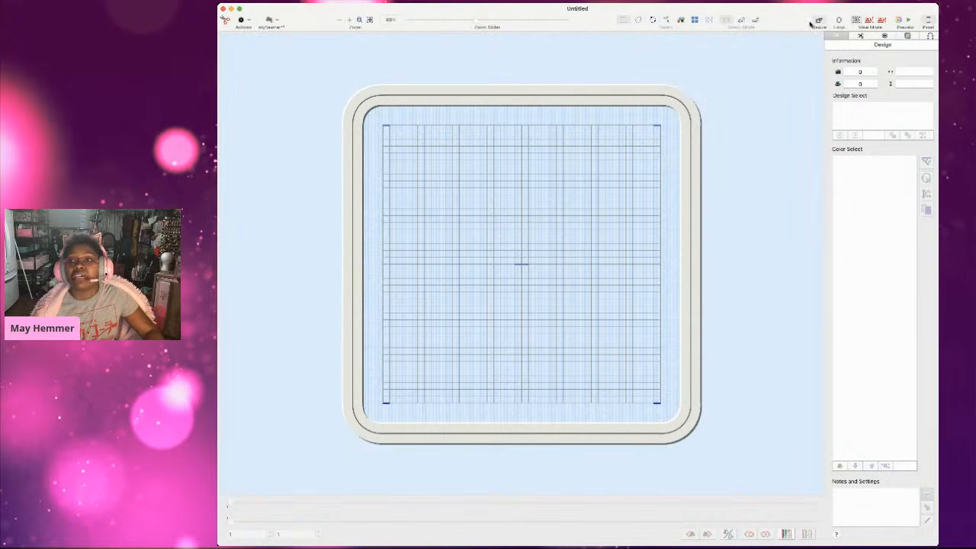
pyautogui.click(841, 23)
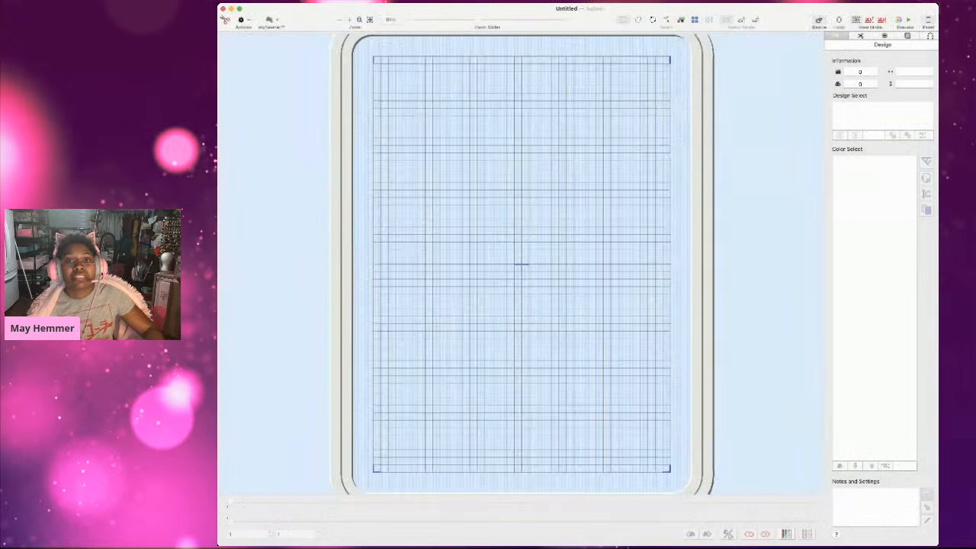
pyautogui.click(341, 19)
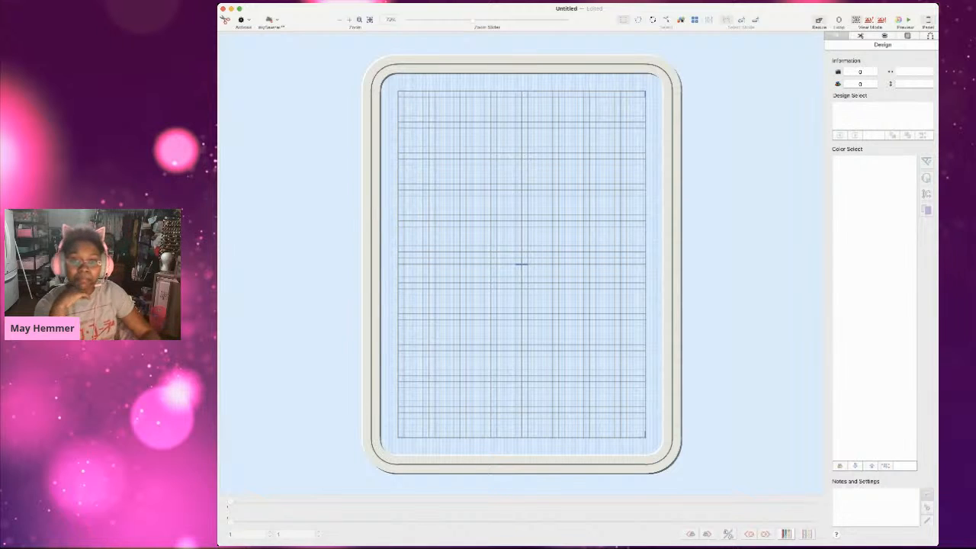
pyautogui.press('super+Tab')
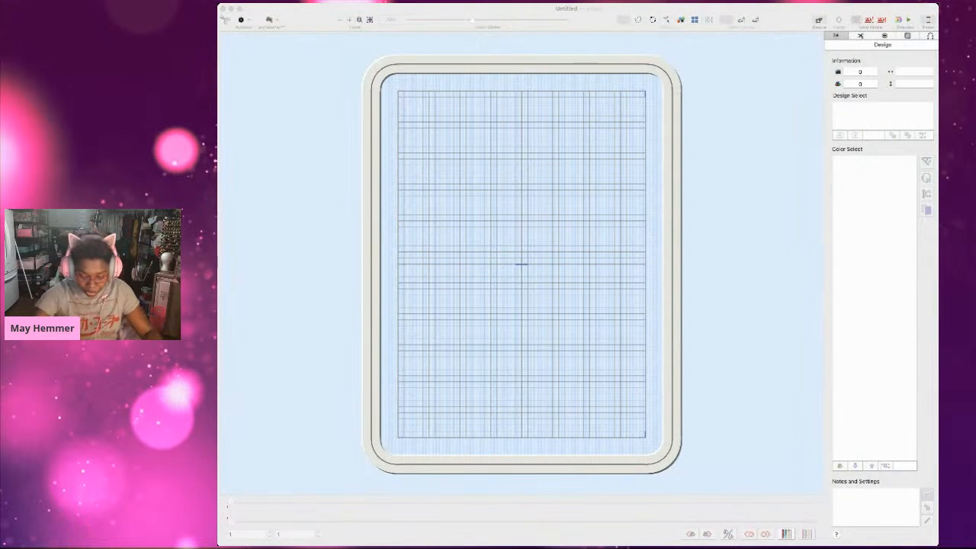
pyautogui.click(244, 383)
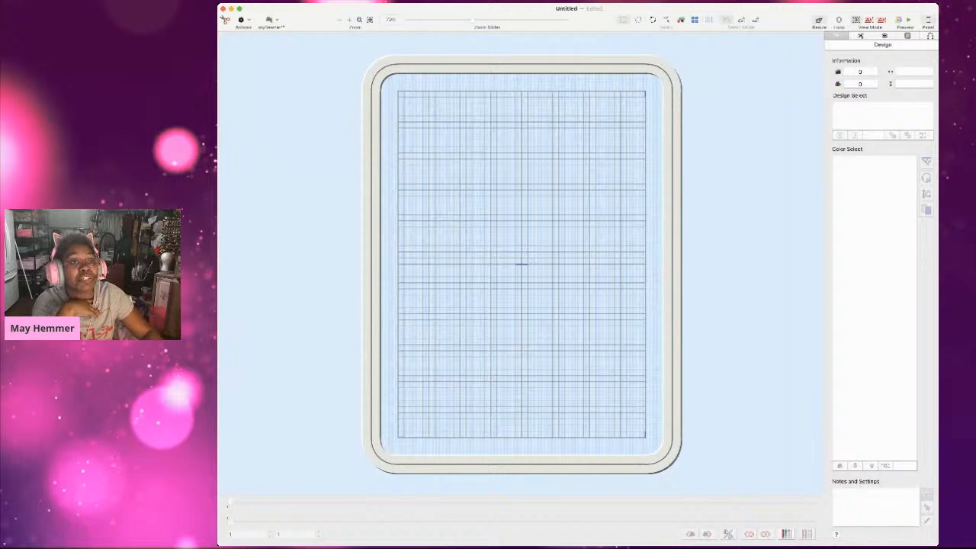
pyautogui.press('super+Tab')
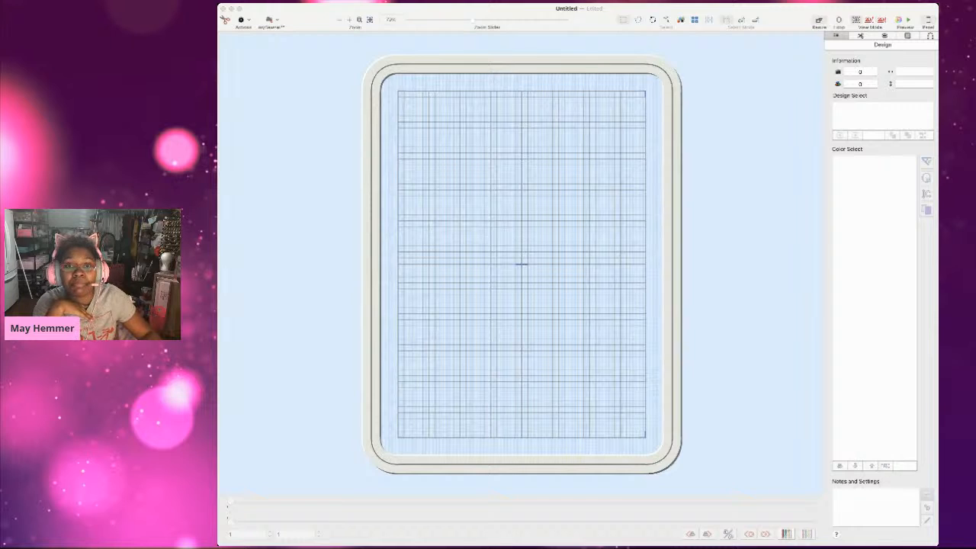
pyautogui.click(489, 248)
pyautogui.press('super+Tab')
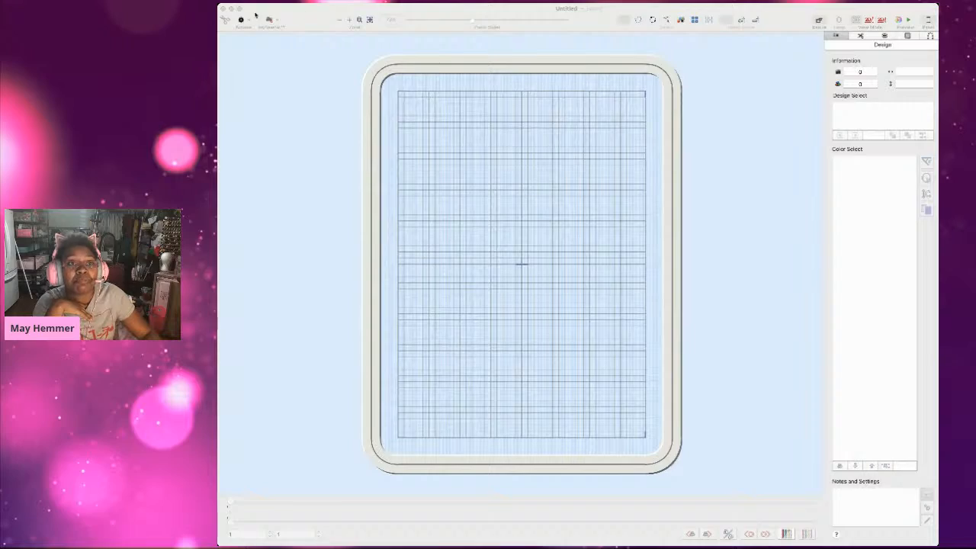
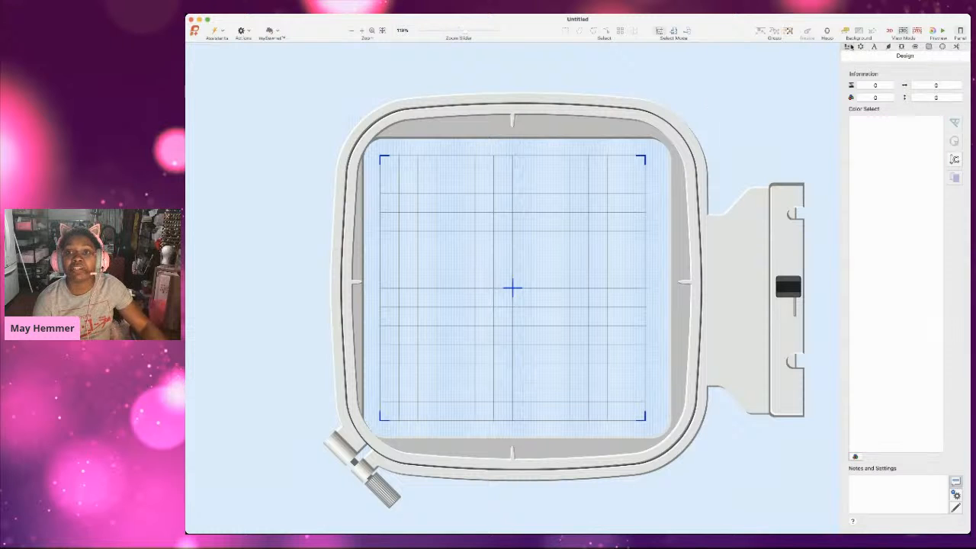
# Start new lettering in the empty square hoop and enter "Mercury" as its text
pyautogui.click(875, 47)
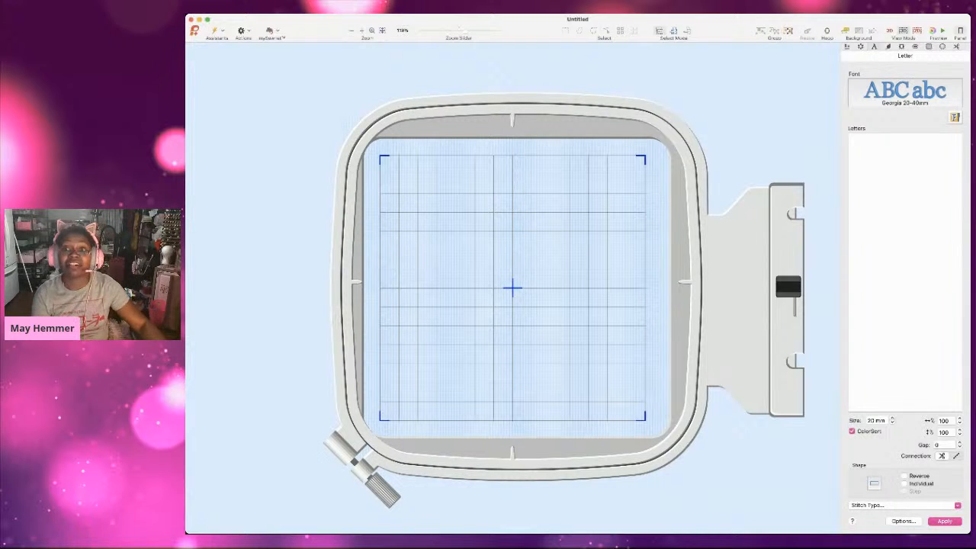
pyautogui.press('super+Tab')
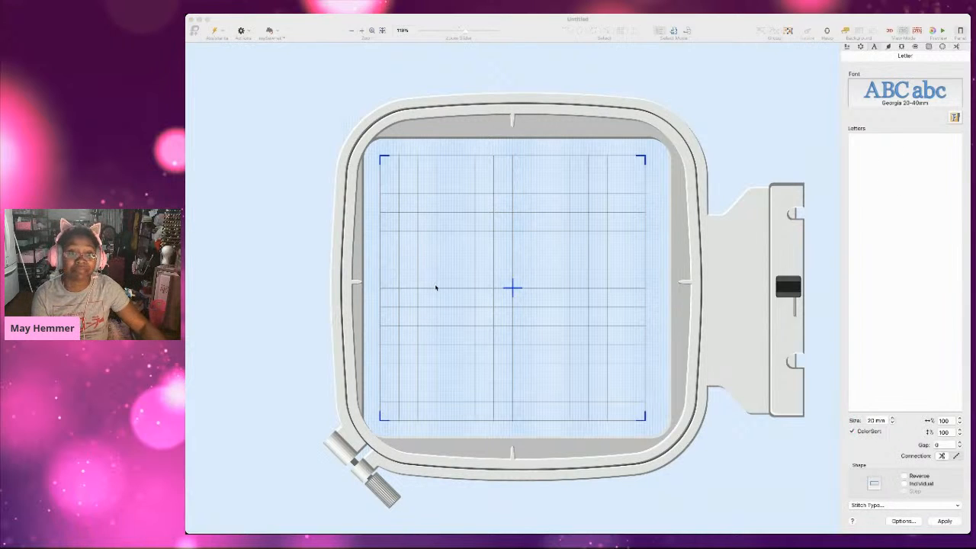
pyautogui.click(436, 288)
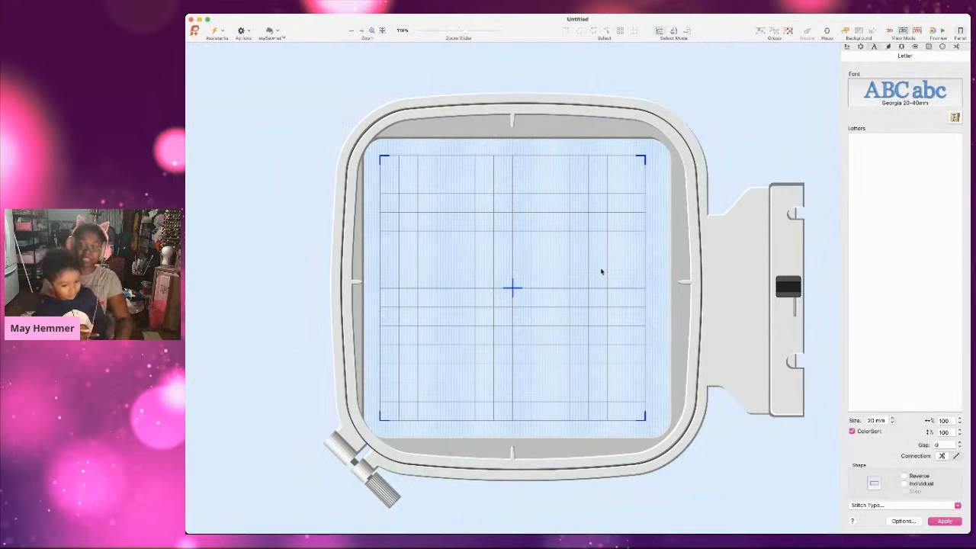
pyautogui.click(874, 302)
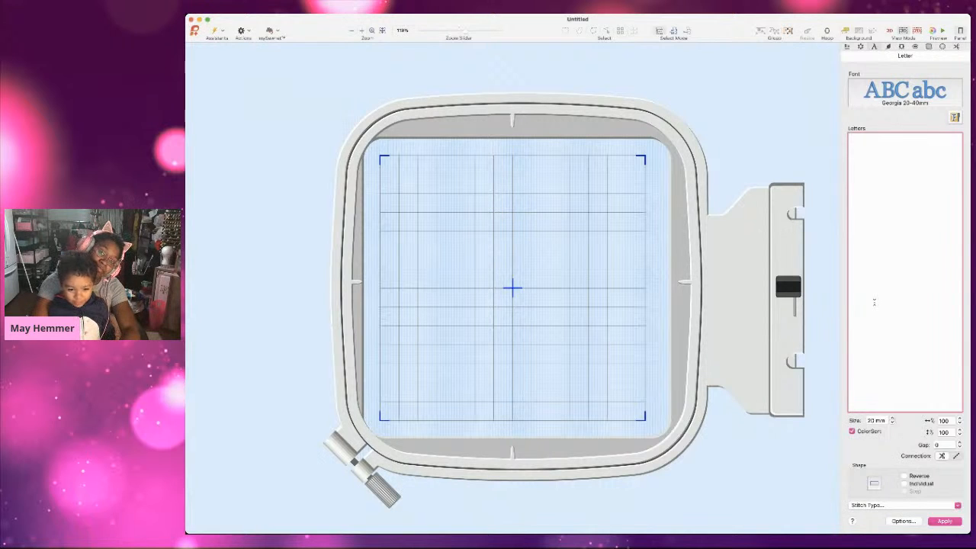
pyautogui.write('Mei')
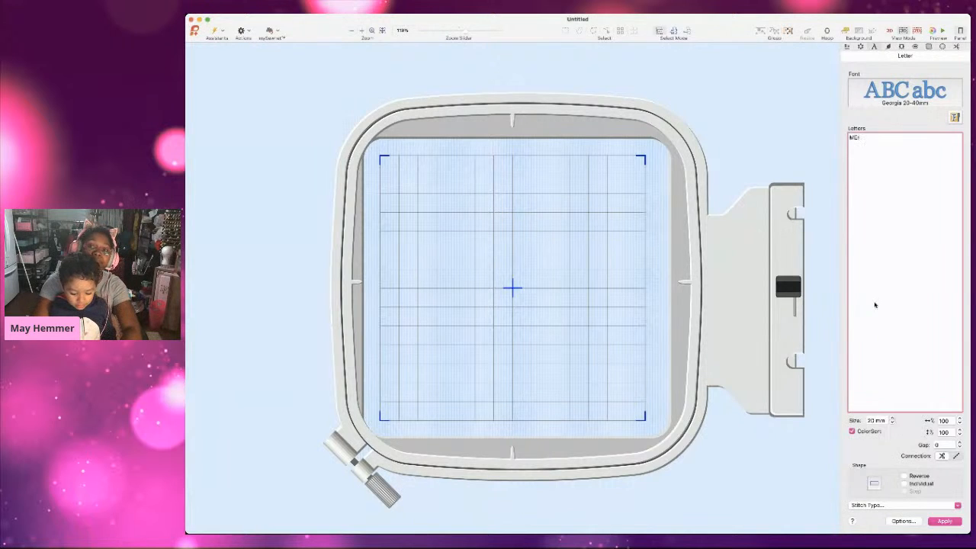
pyautogui.write('elcury')
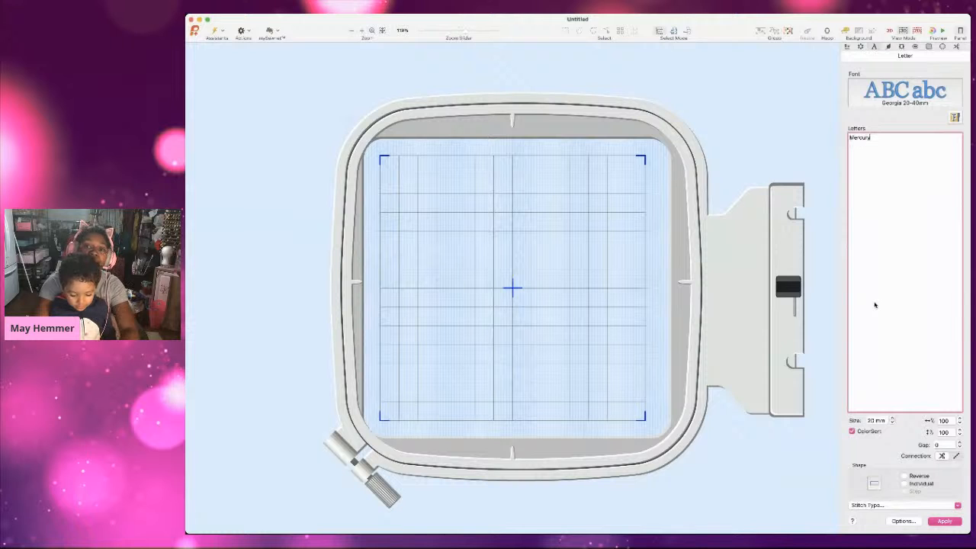
# Choose the Bremen UC 16-60mm font at a size of 20 mm and place the Mercury lettering in the hoop
pyautogui.click(725, 192)
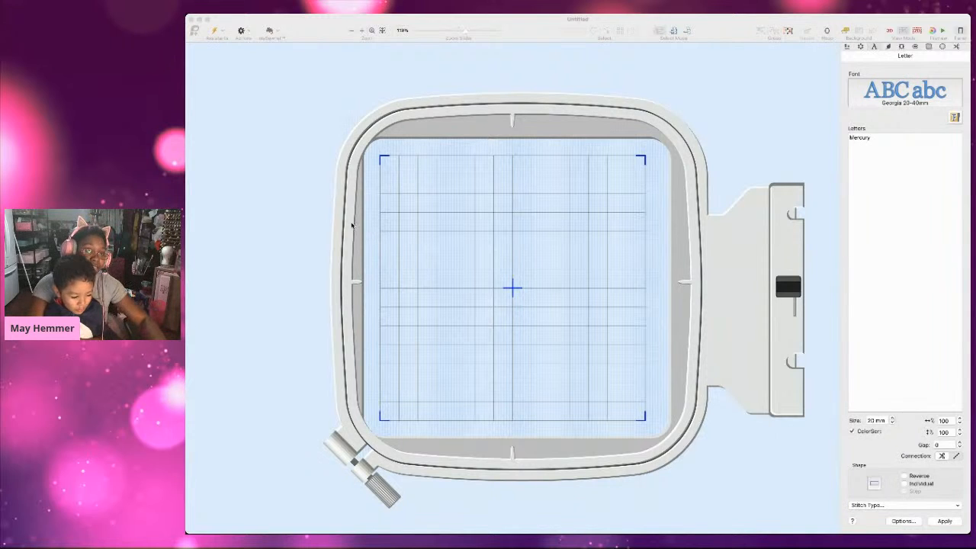
pyautogui.click(419, 269)
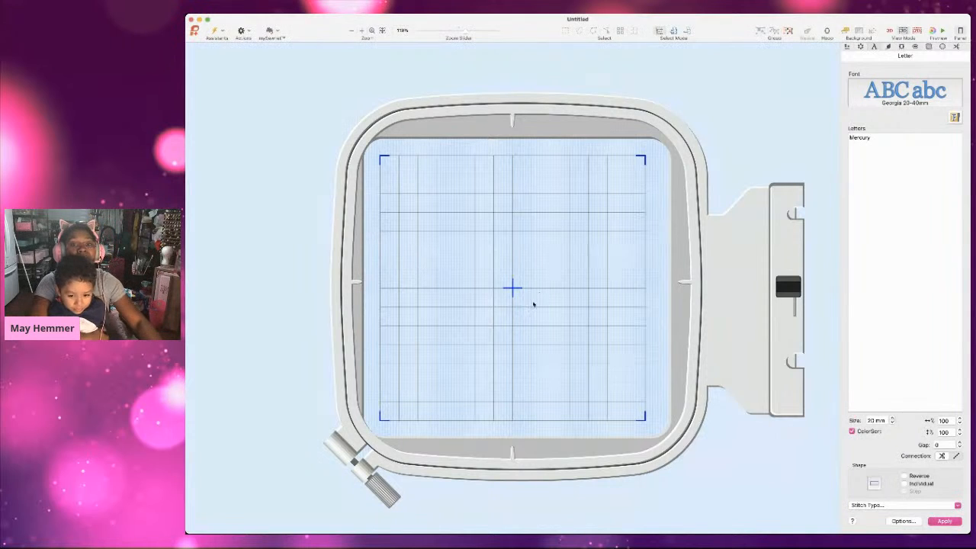
pyautogui.click(887, 95)
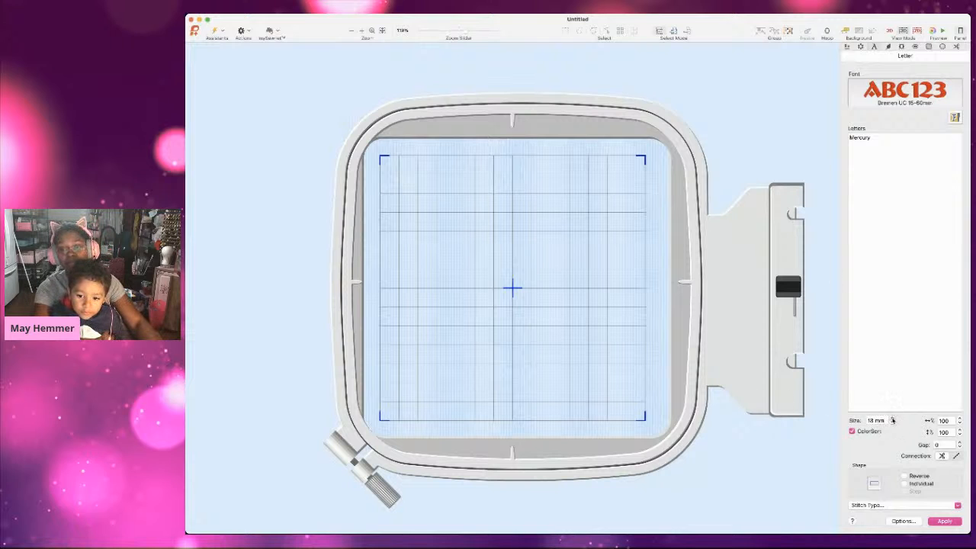
pyautogui.click(892, 418)
pyautogui.click(935, 524)
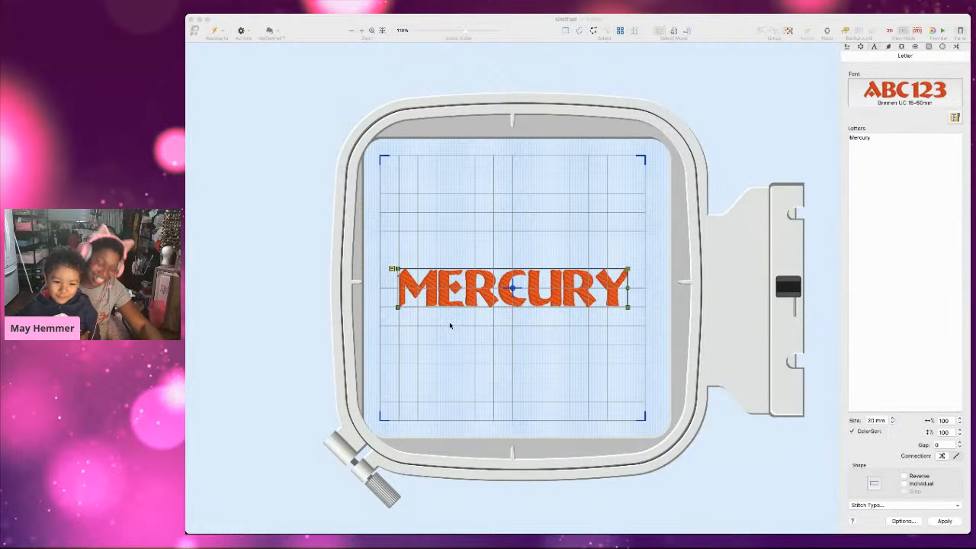
# Deselect the lettering and save the design under the name Mercury
pyautogui.click(438, 331)
pyautogui.click(514, 301)
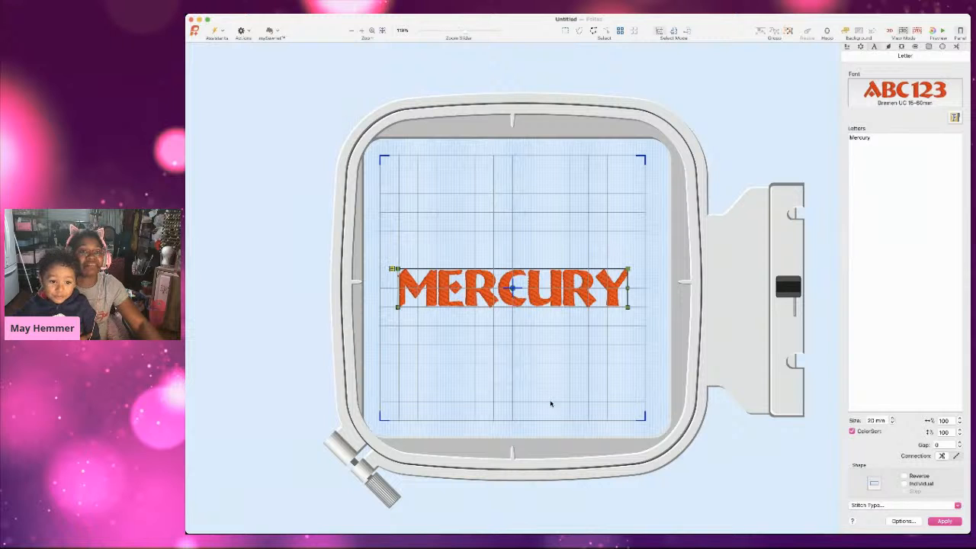
pyautogui.click(307, 114)
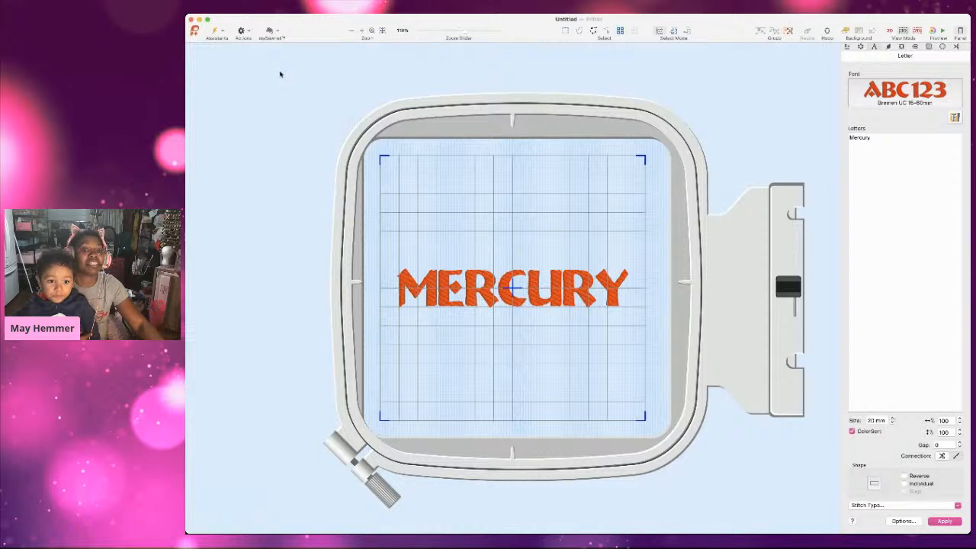
pyautogui.press('super+Tab')
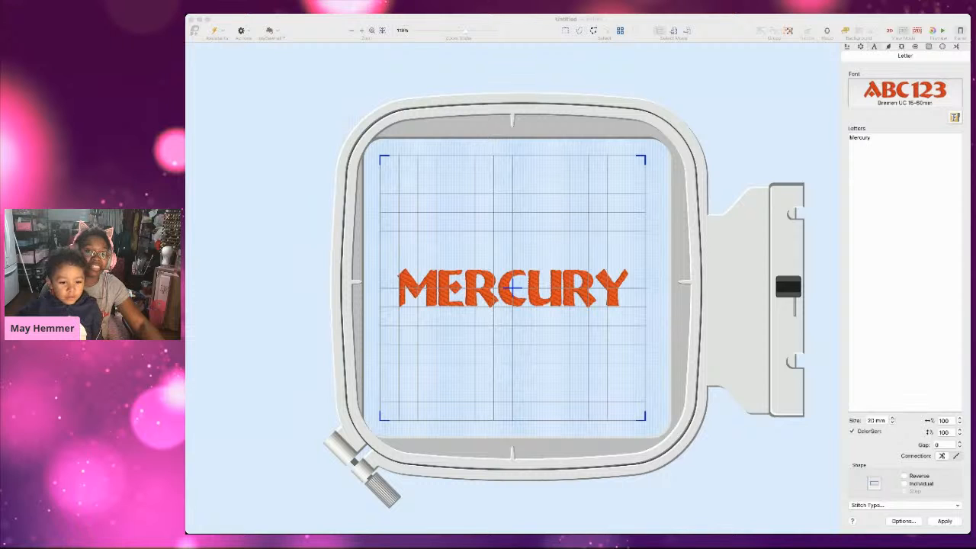
pyautogui.click(400, 412)
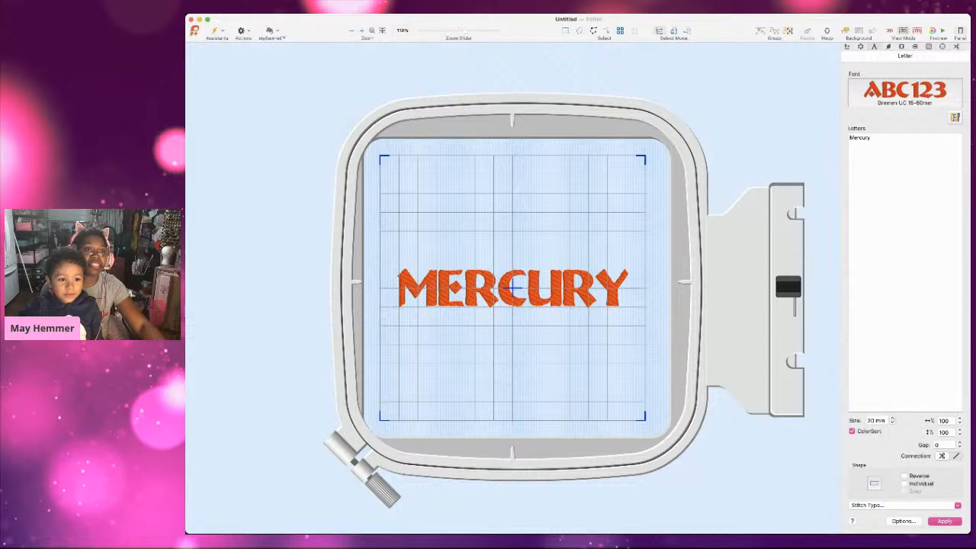
pyautogui.press('super+Tab')
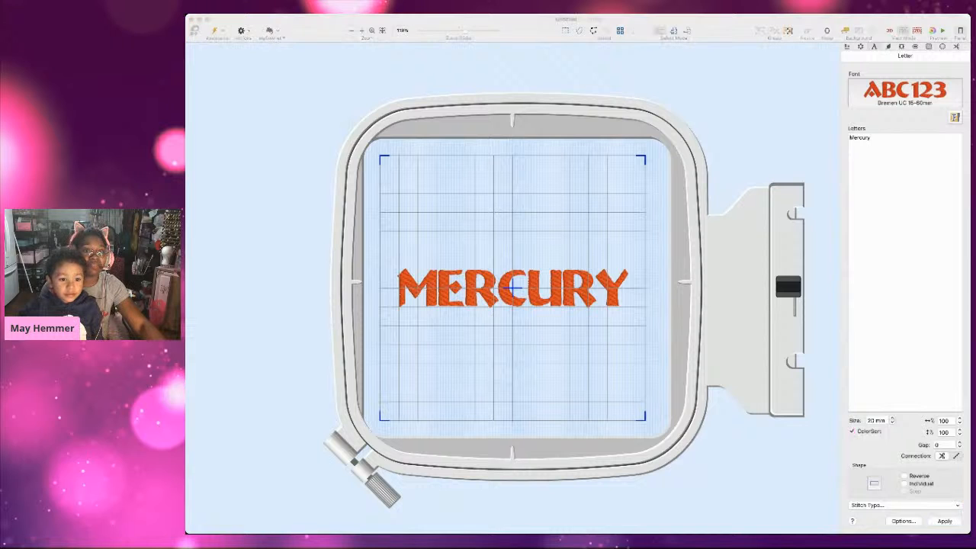
pyautogui.click(360, 54)
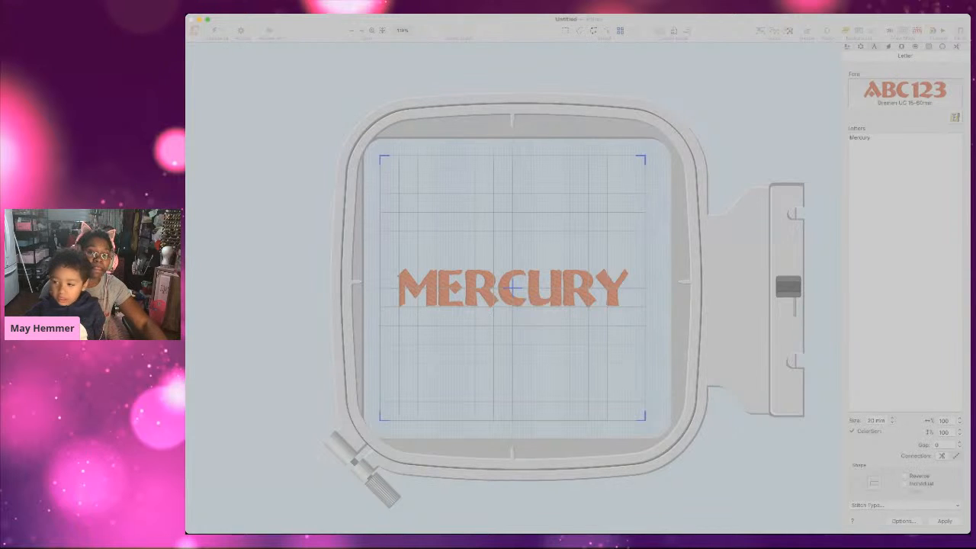
pyautogui.click(713, 386)
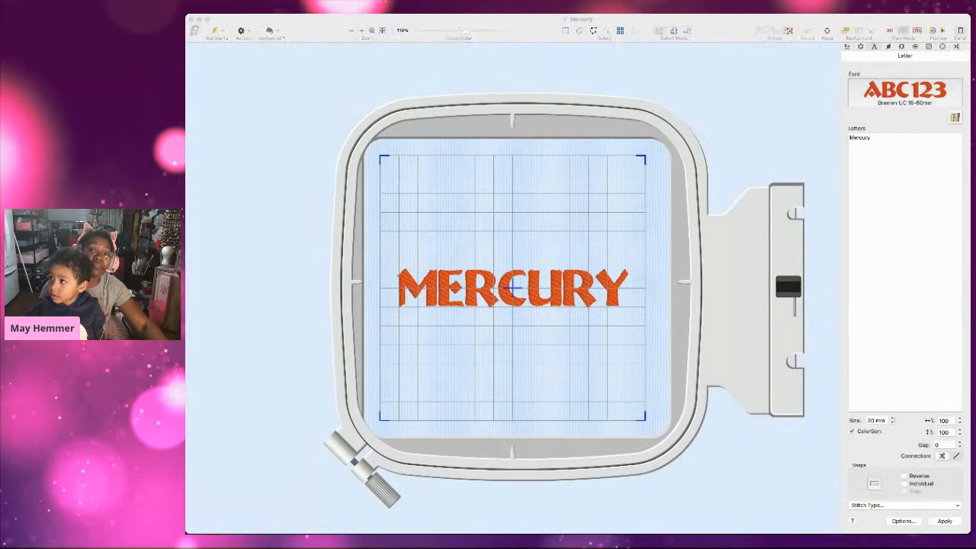
# Select the MERCURY lettering and change its text to VENUS
pyautogui.click(411, 350)
pyautogui.click(450, 294)
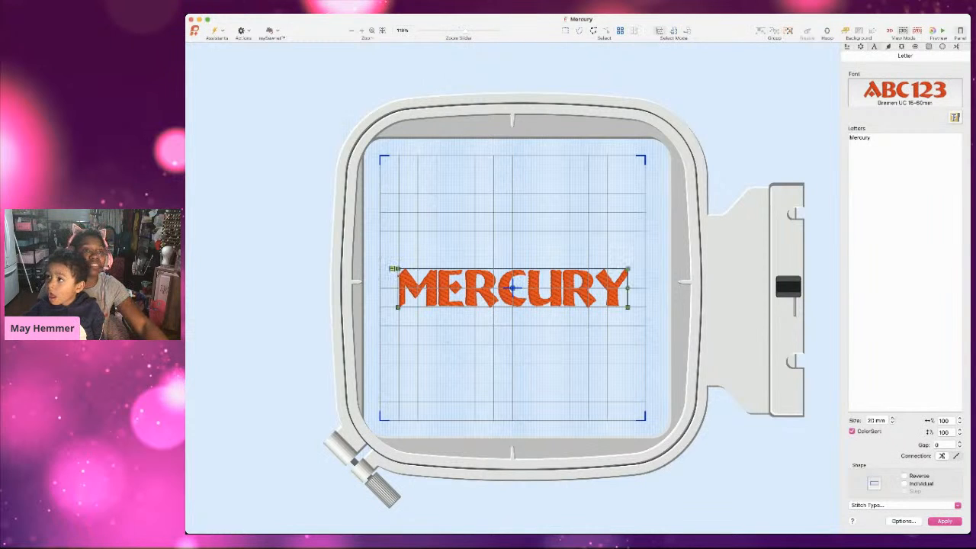
pyautogui.click(475, 300)
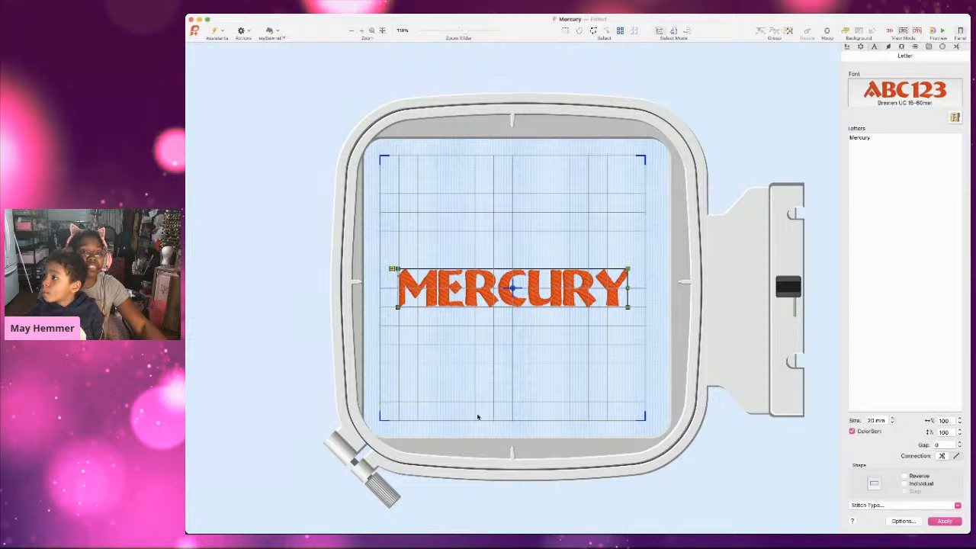
pyautogui.press('super+s')
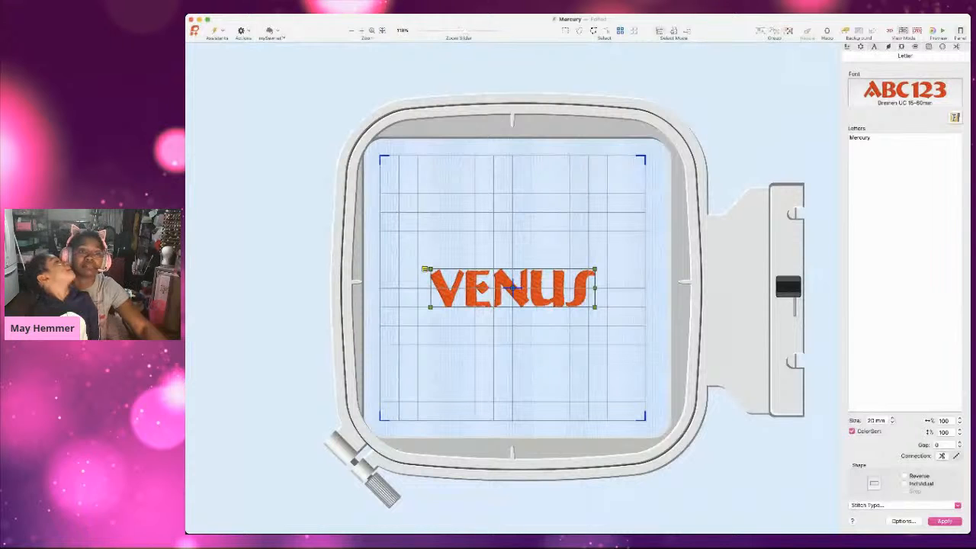
pyautogui.press('super+Tab')
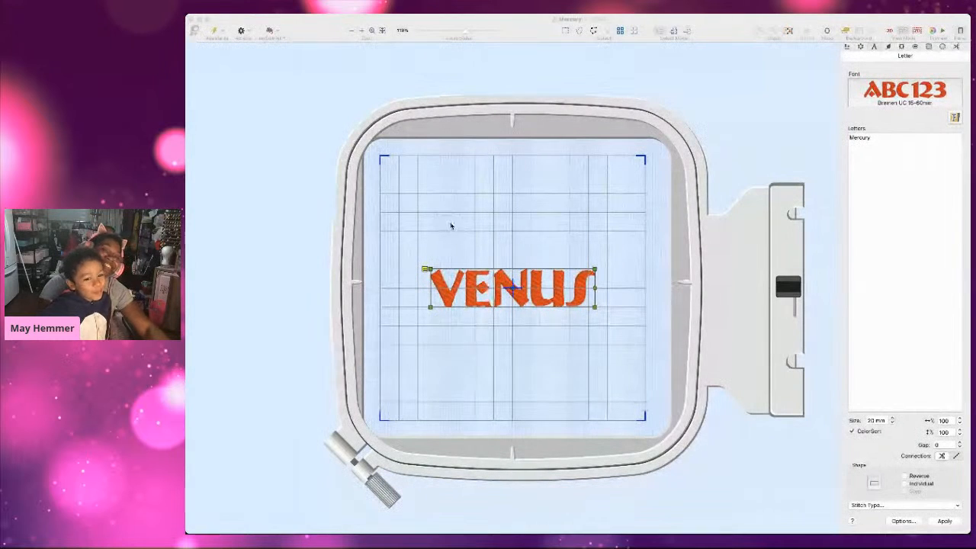
# Undo the lettering change to VENUS and save the Mercury design with its original text
pyautogui.click(451, 223)
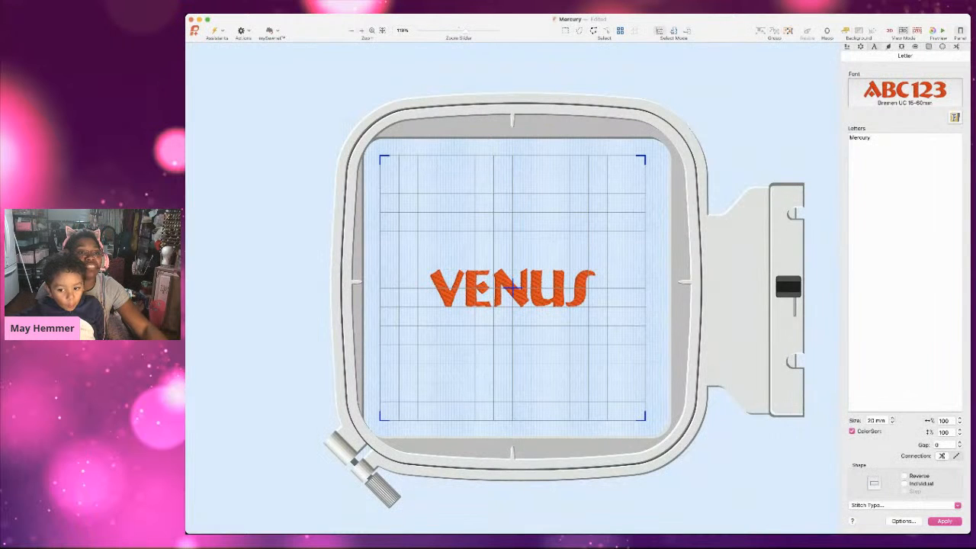
pyautogui.click(304, 69)
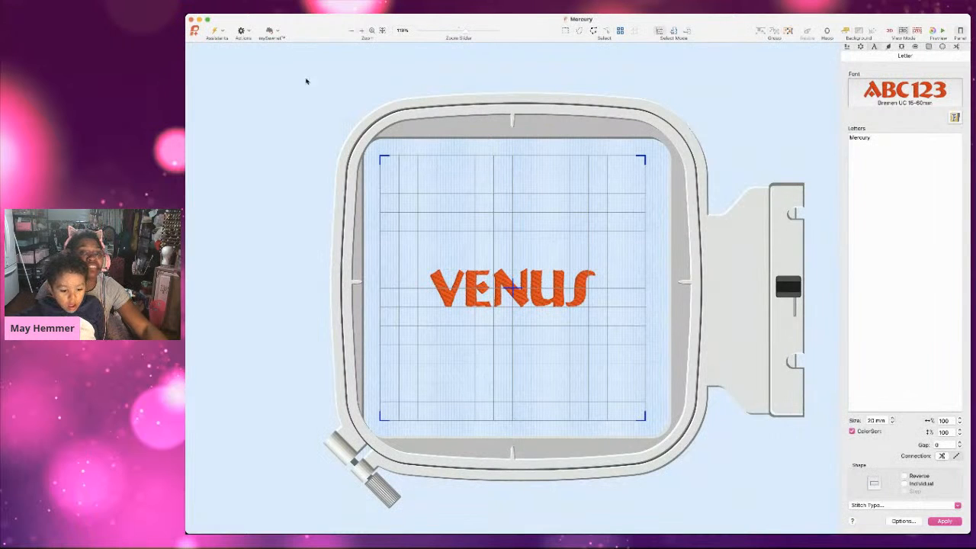
pyautogui.press('super+z')
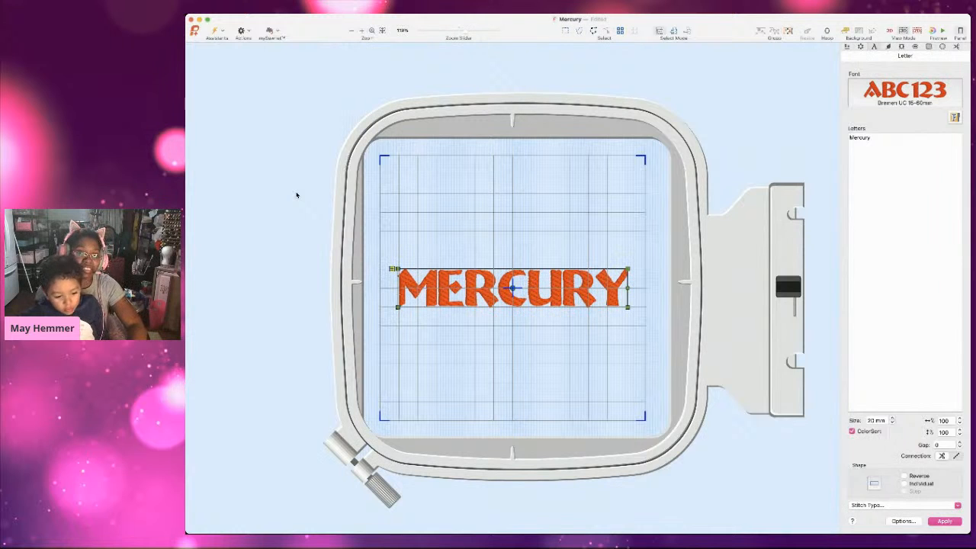
pyautogui.click(327, 303)
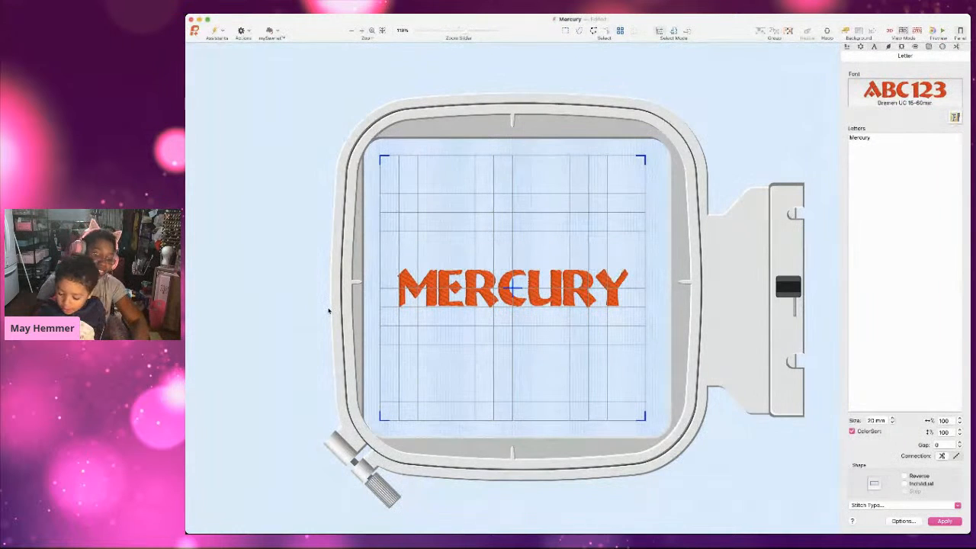
pyautogui.press('super+s')
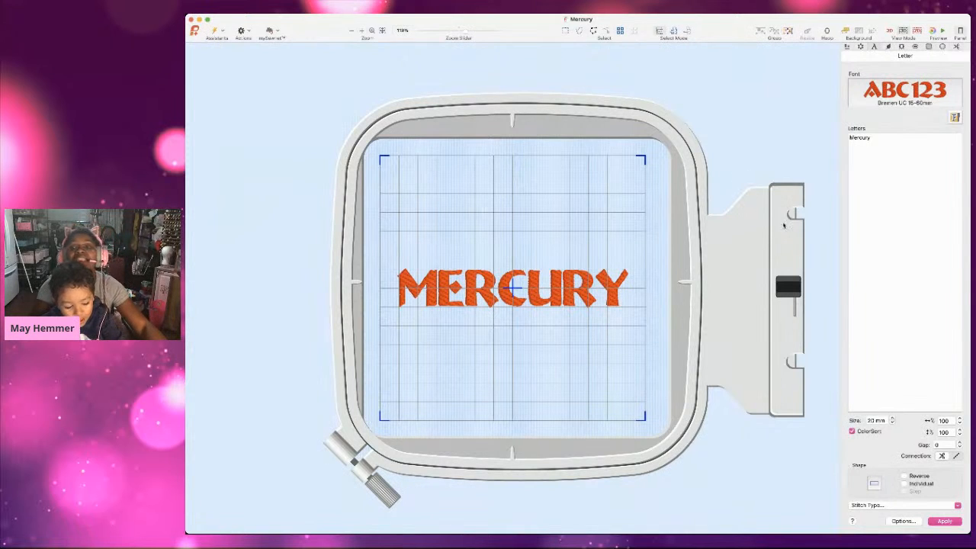
# Duplicate the Mercury design as a separate copy
pyautogui.click(973, 235)
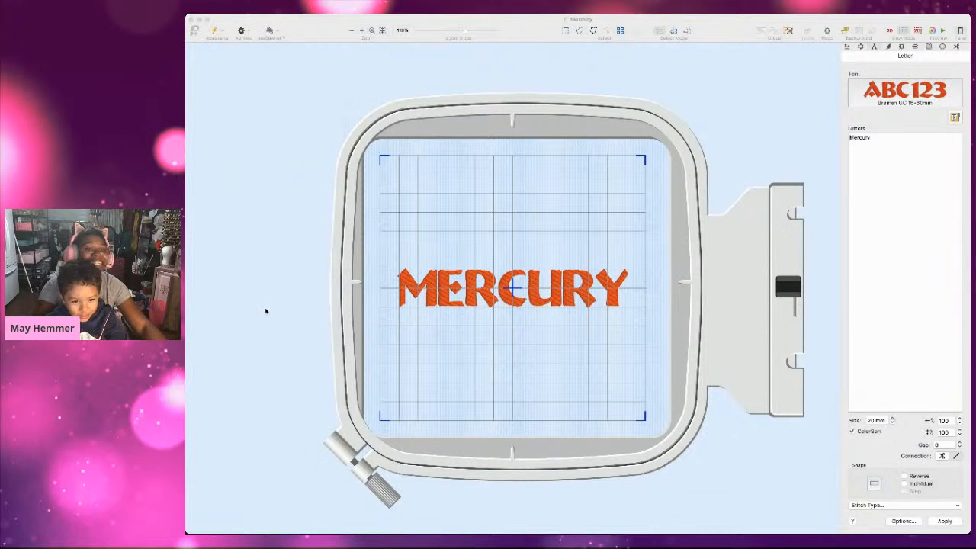
pyautogui.click(414, 331)
pyautogui.click(457, 302)
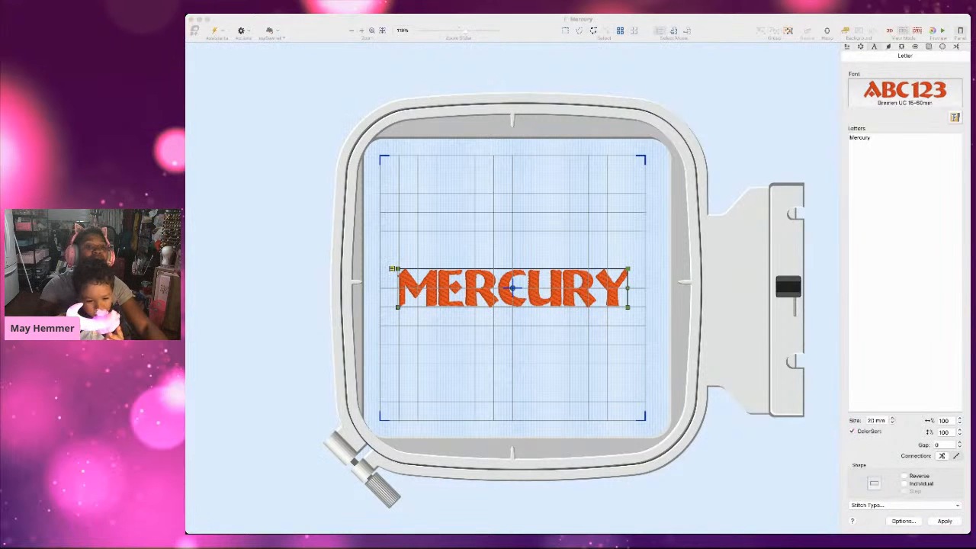
pyautogui.click(691, 60)
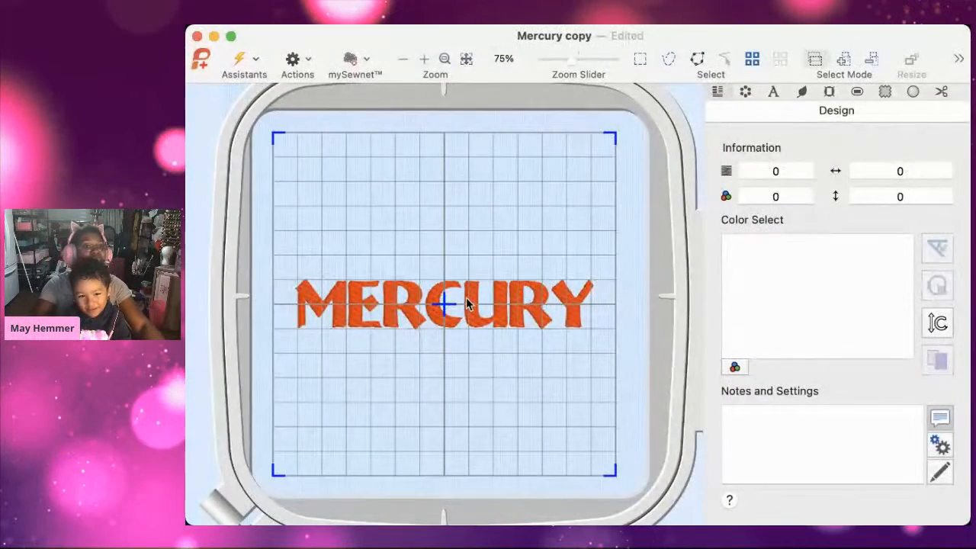
# Change the lettering in the Mercury copy to VENUS and save the design under the name Venus
pyautogui.click(470, 305)
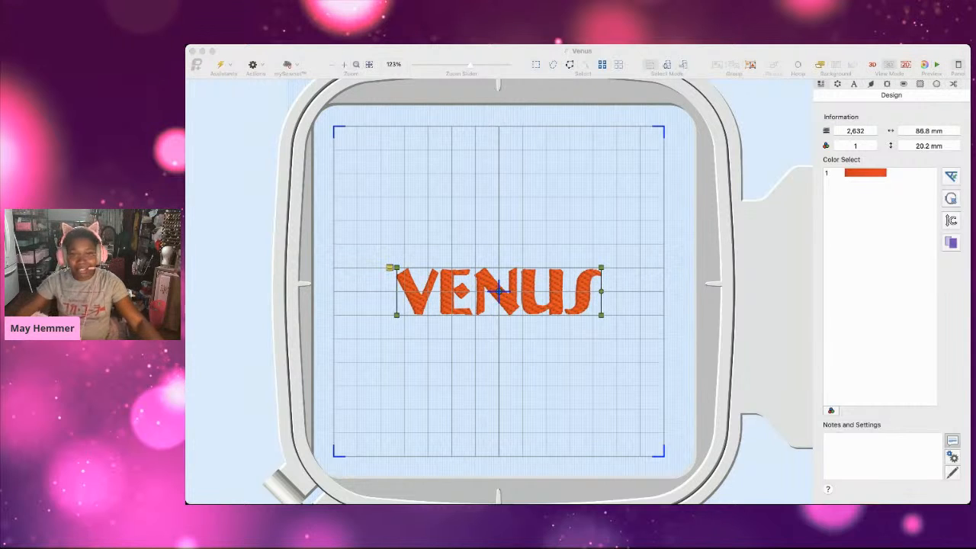
pyautogui.click(384, 224)
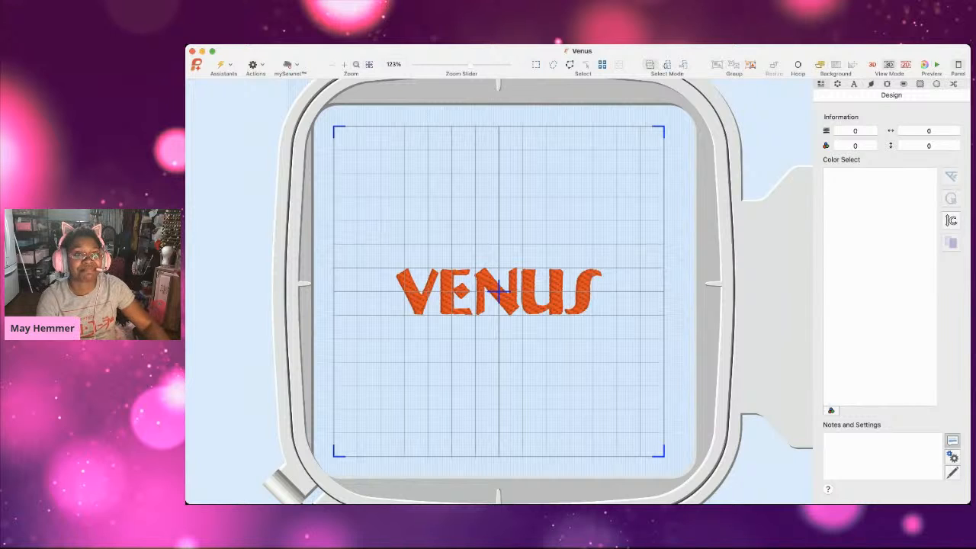
pyautogui.press('super+Tab')
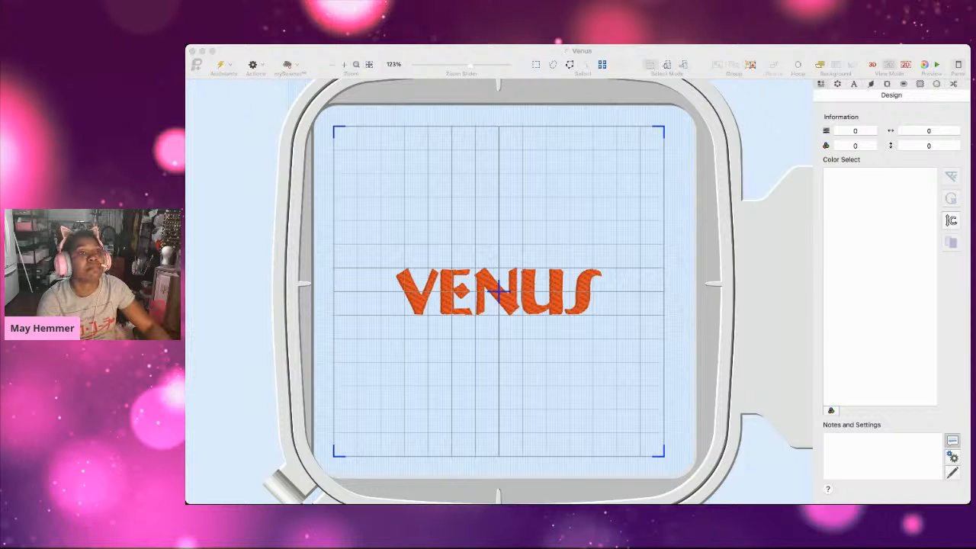
# Duplicate the Venus design and select the lettering in the copy
pyautogui.click(204, 255)
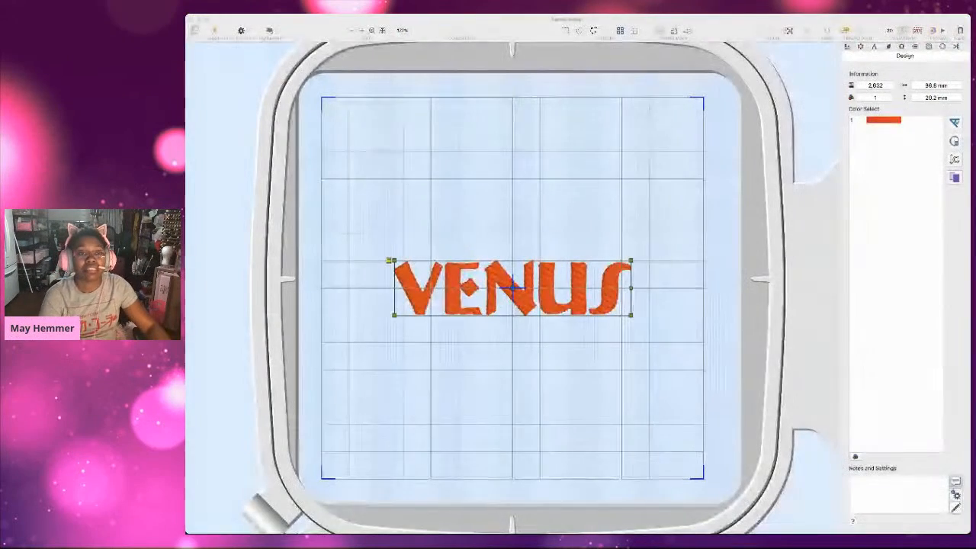
pyautogui.click(338, 175)
pyautogui.click(491, 270)
pyautogui.moveTo(468, 32); pyautogui.dragTo(445, 32)
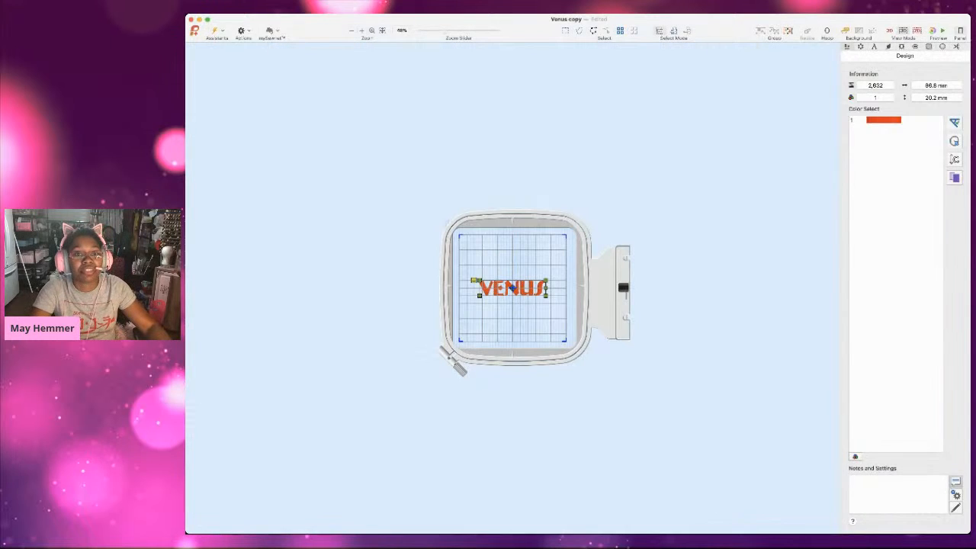
pyautogui.moveTo(447, 32); pyautogui.dragTo(479, 35)
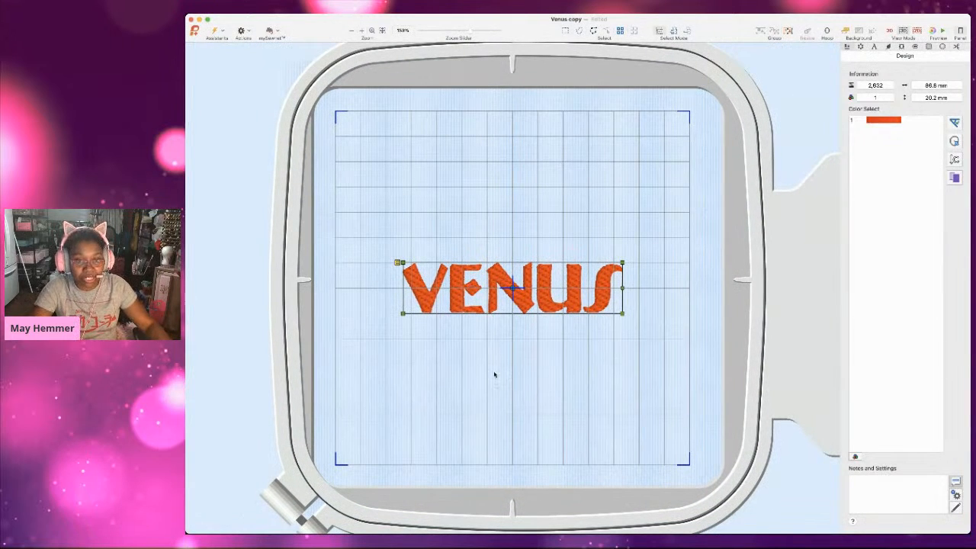
# Change the lettering in the Venus copy to EARTH and save the design under the name Earth
pyautogui.doubleClick(494, 291)
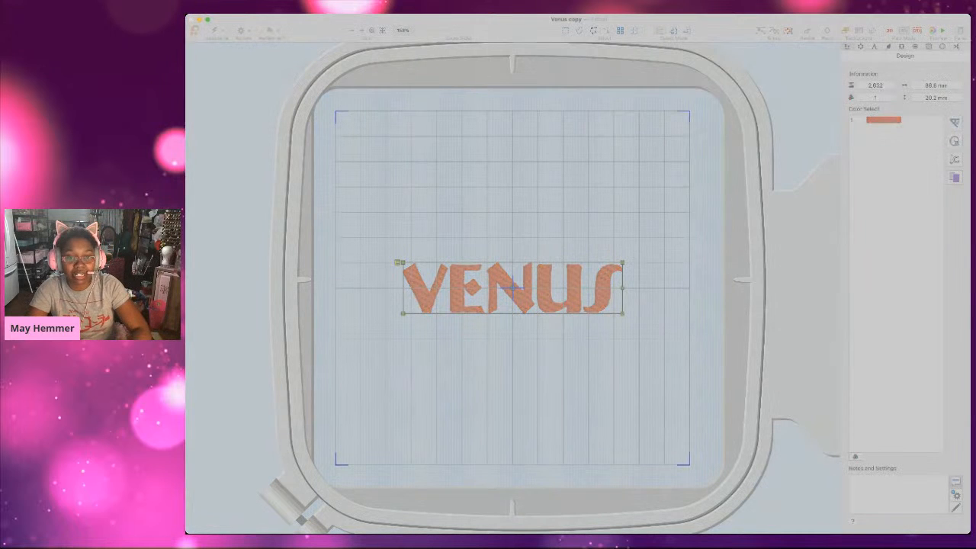
pyautogui.press('Return')
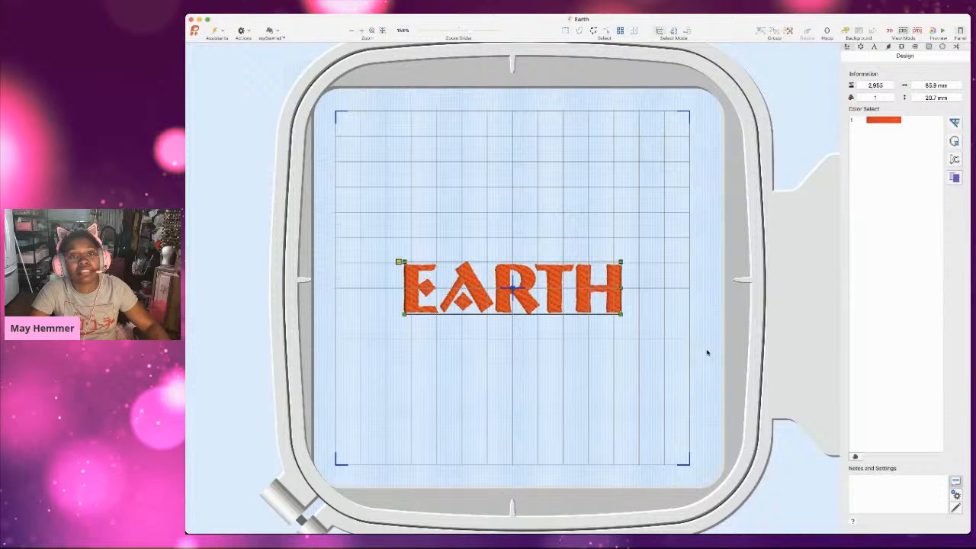
pyautogui.click(466, 377)
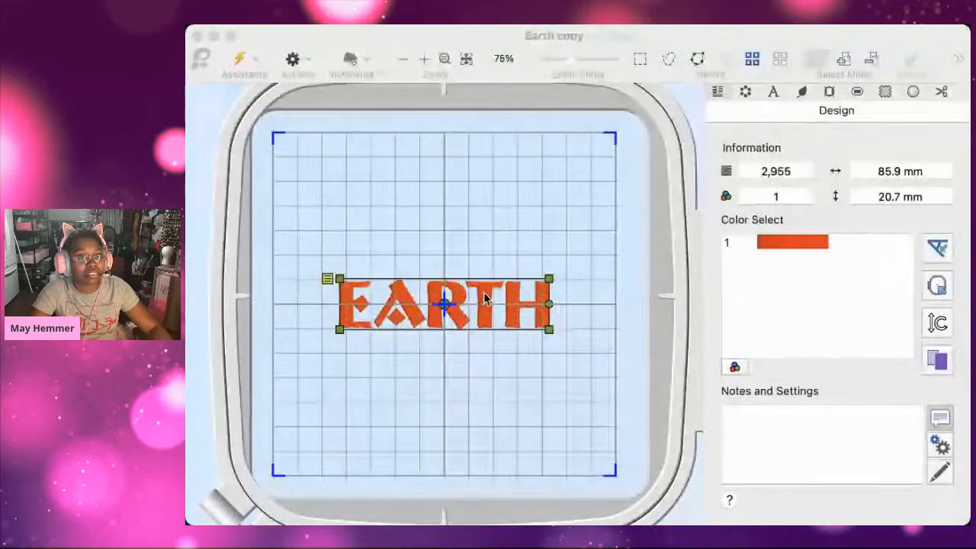
# Change the lettering in the Earth copy to MARS and save the design under the name Mars
pyautogui.click(485, 295)
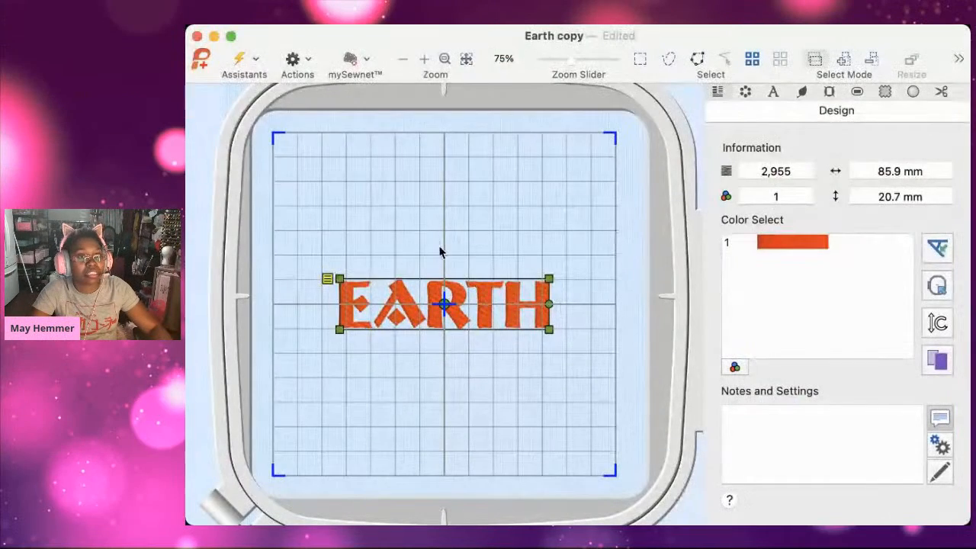
pyautogui.moveTo(963, 521); pyautogui.dragTo(970, 505)
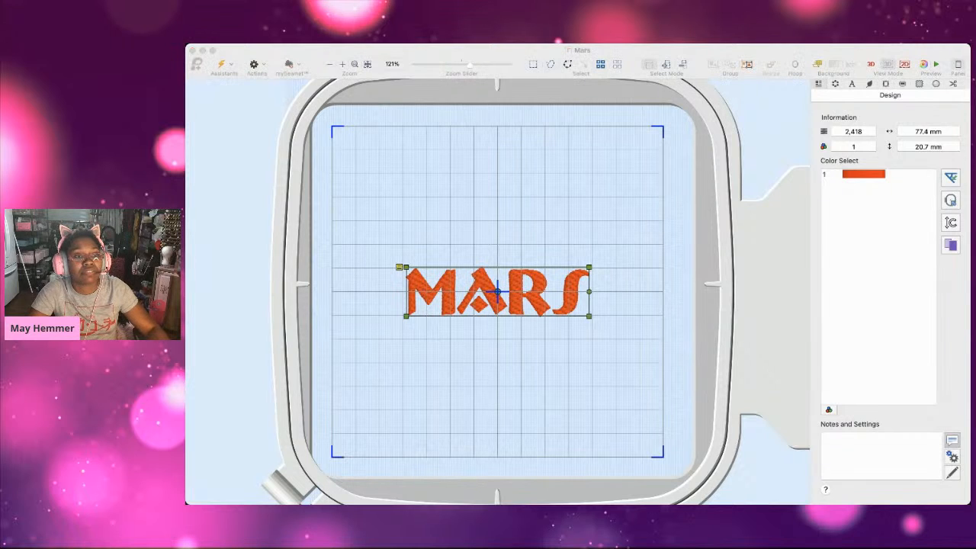
# Duplicate the Mars design and change the copy's lettering to JUPITER
pyautogui.click(195, 252)
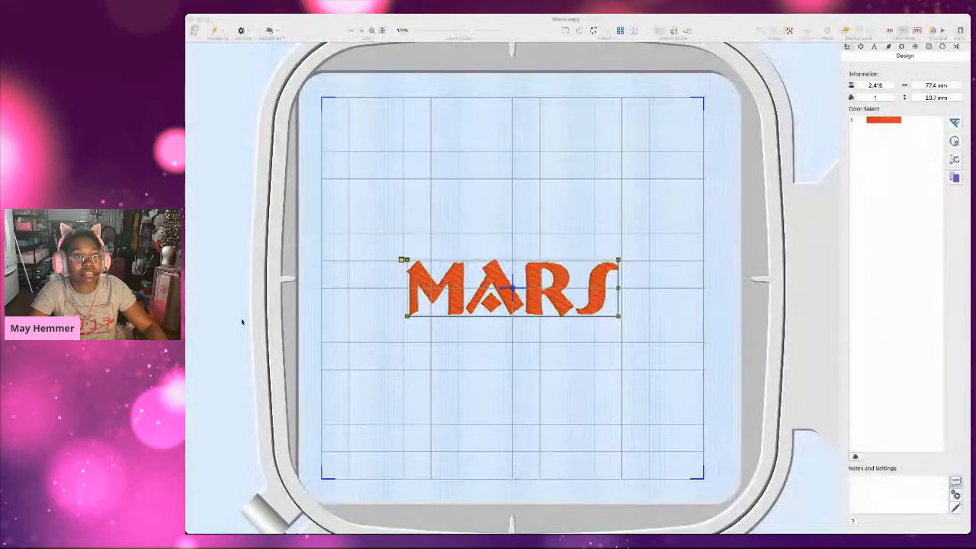
pyautogui.click(242, 321)
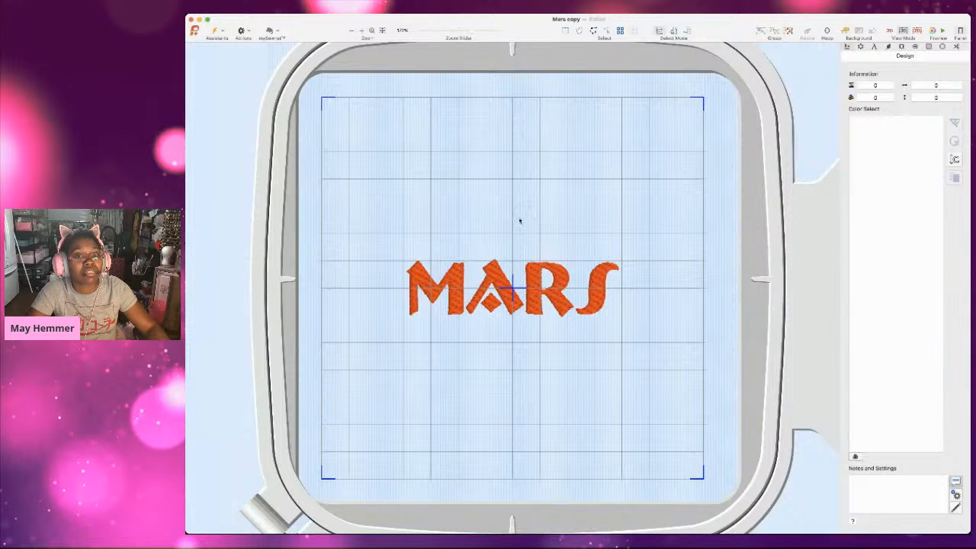
pyautogui.click(543, 275)
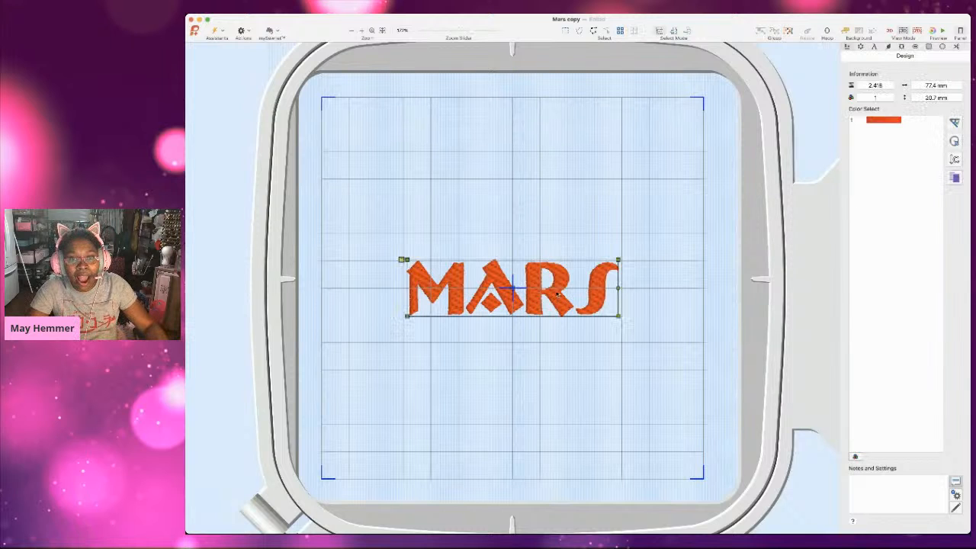
pyautogui.click(557, 294)
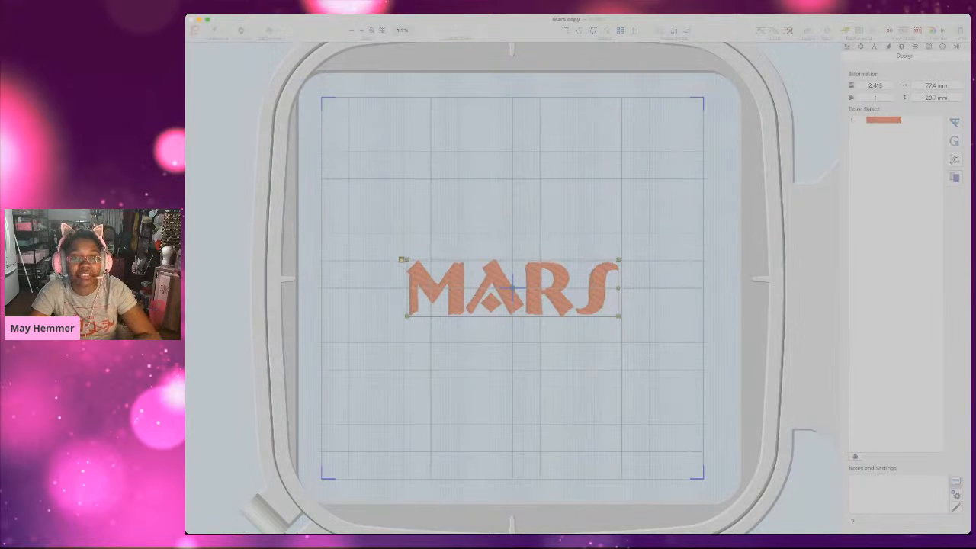
pyautogui.click(661, 333)
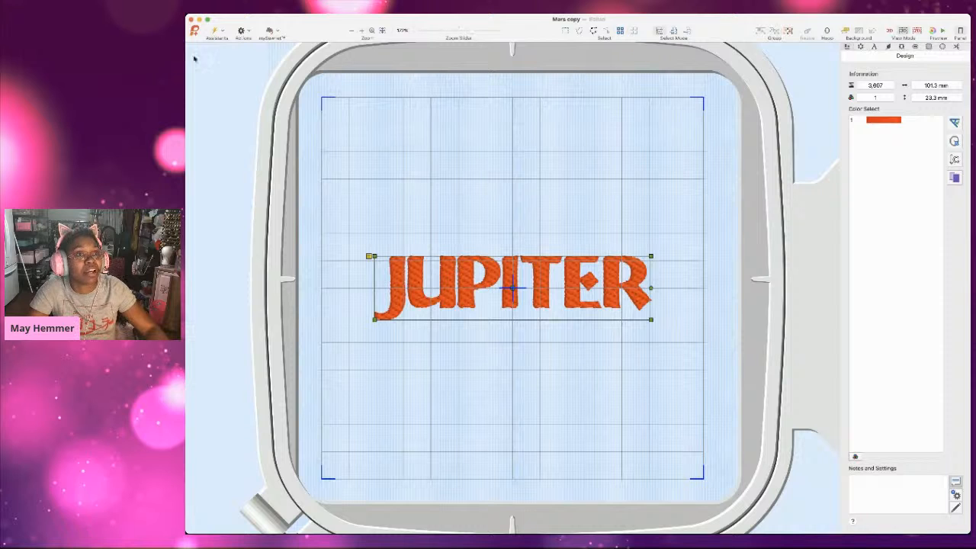
# Save the lettering design under the name Jupiter and duplicate it
pyautogui.click(215, 34)
pyautogui.click(206, 89)
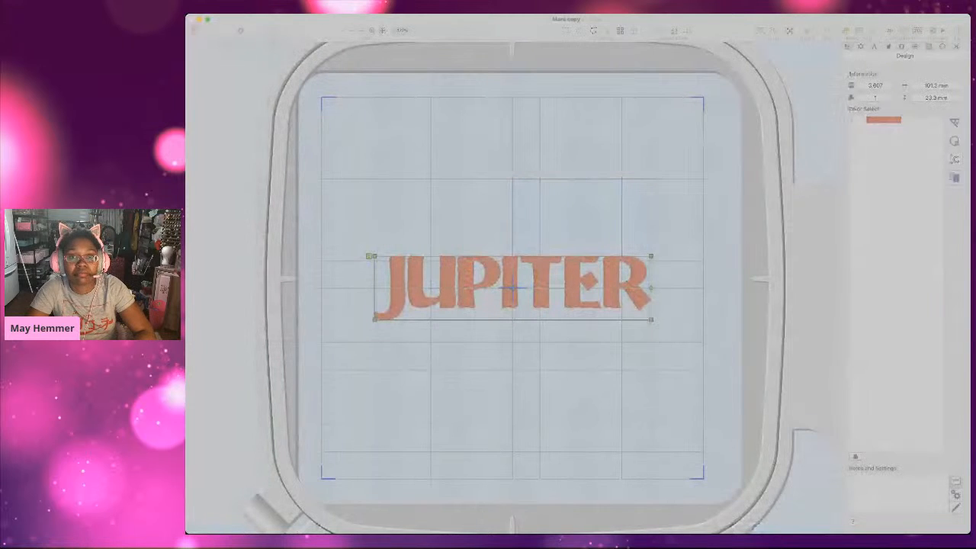
pyautogui.click(564, 196)
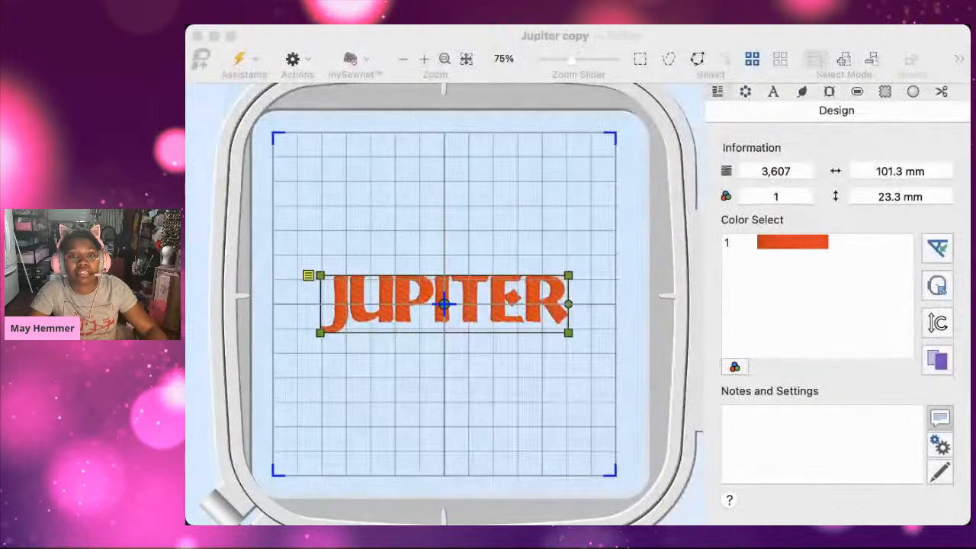
# Change the lettering in the Jupiter copy to SATURN and save the design under the name Saturn
pyautogui.click(435, 344)
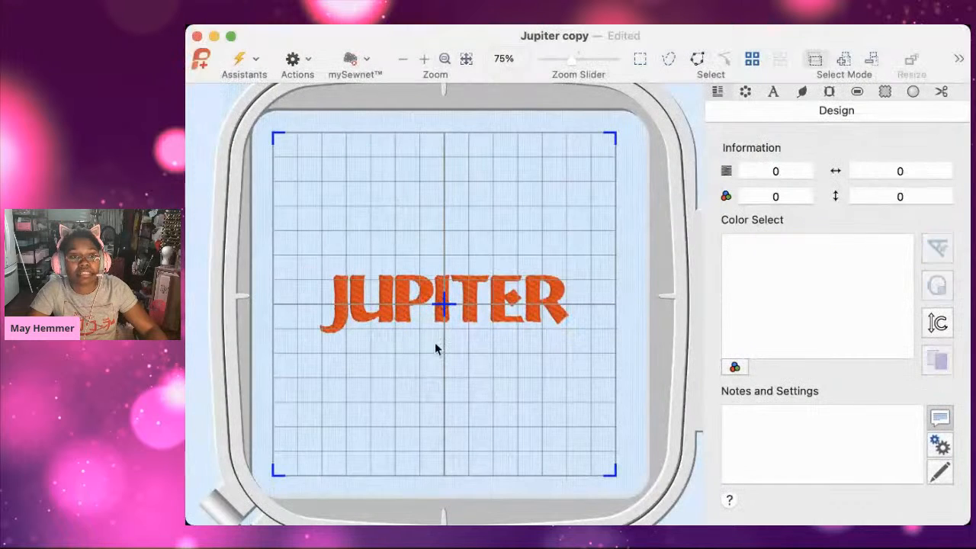
pyautogui.click(366, 302)
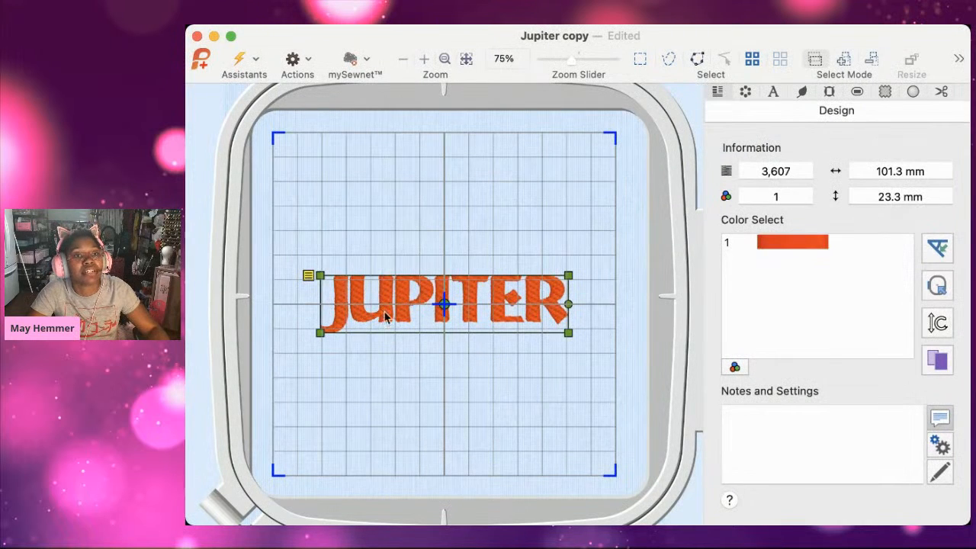
pyautogui.click(940, 473)
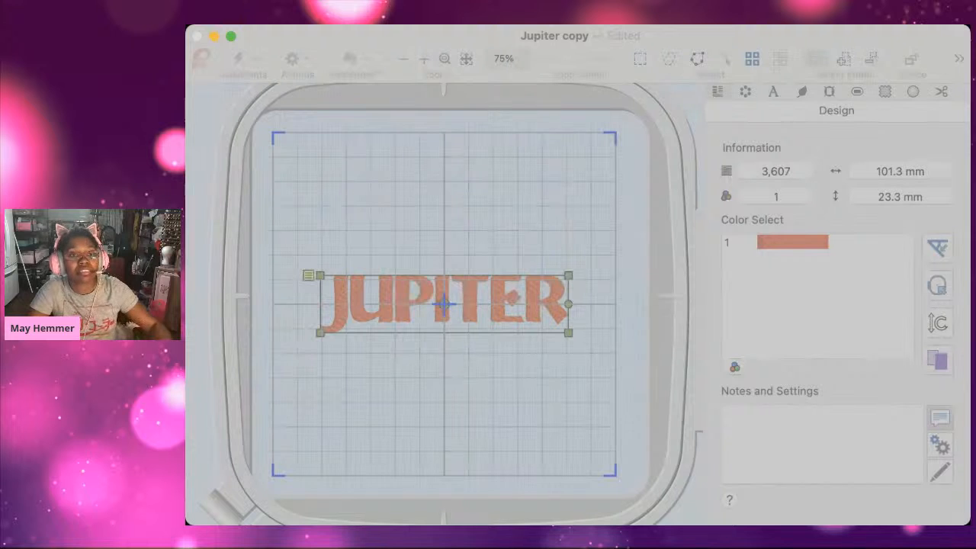
pyautogui.press('Return')
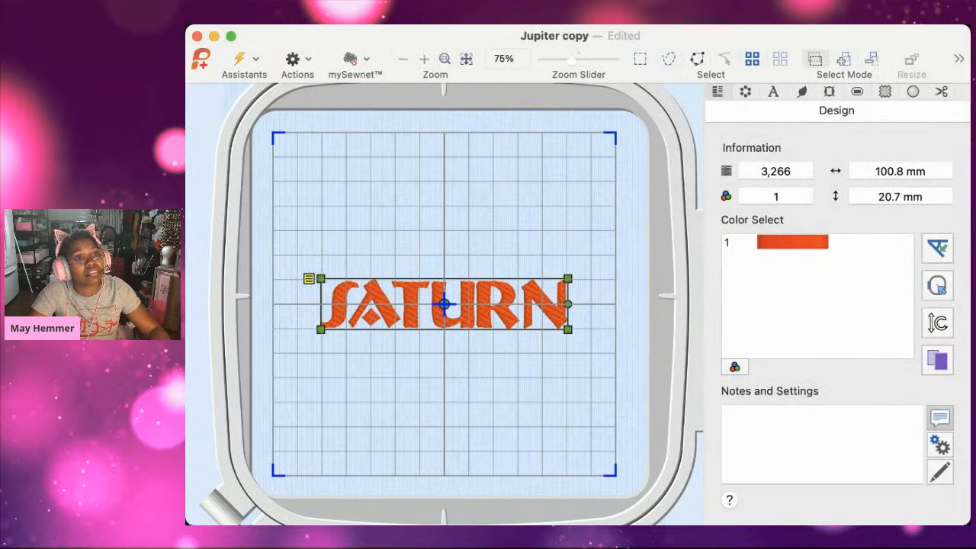
pyautogui.press('super+s')
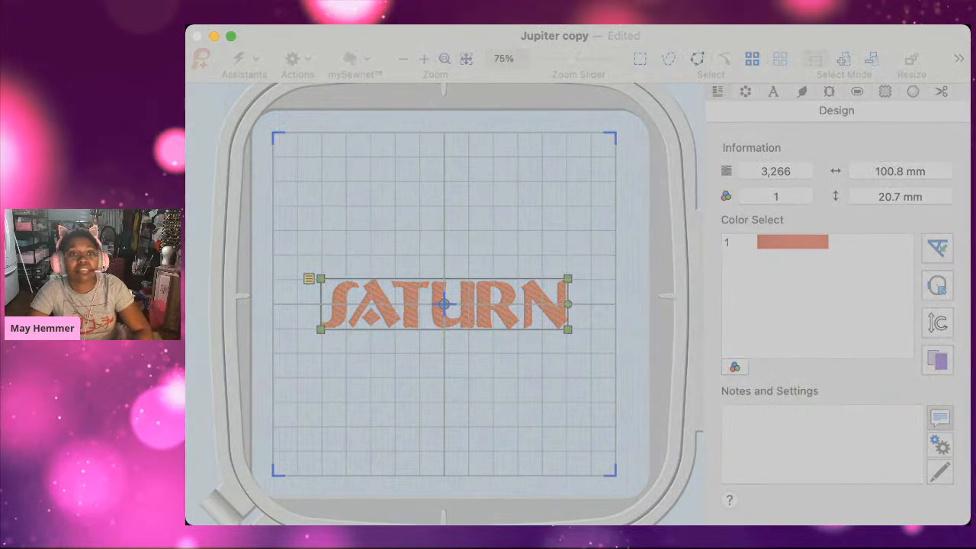
pyautogui.press('Return')
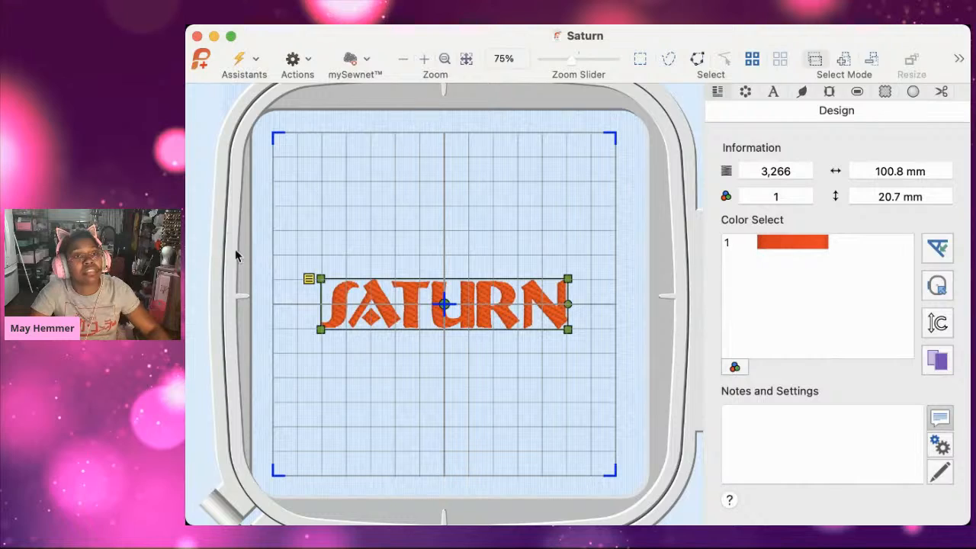
# Change the lettering to NEPTUNE, deselect it and save the design under the name Neptune
pyautogui.press('super+Tab')
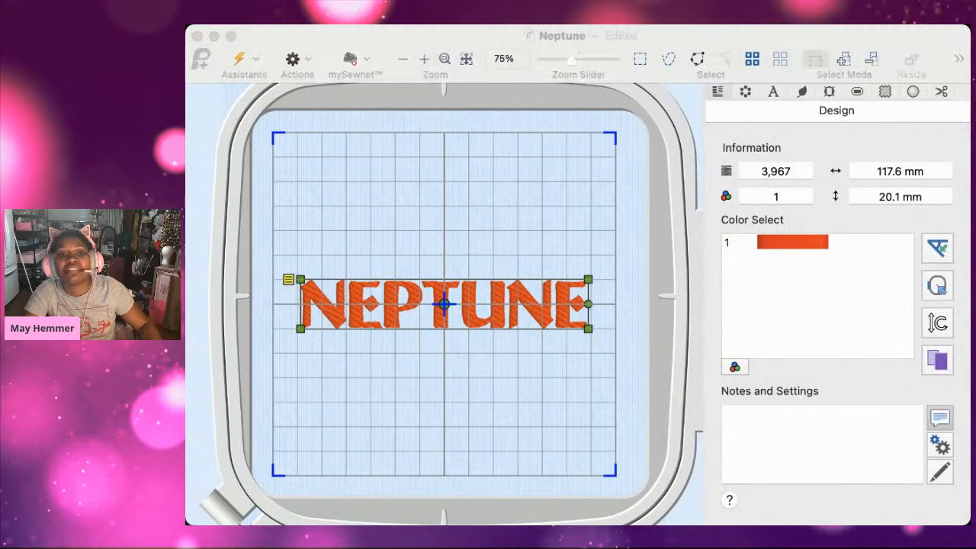
pyautogui.click(305, 168)
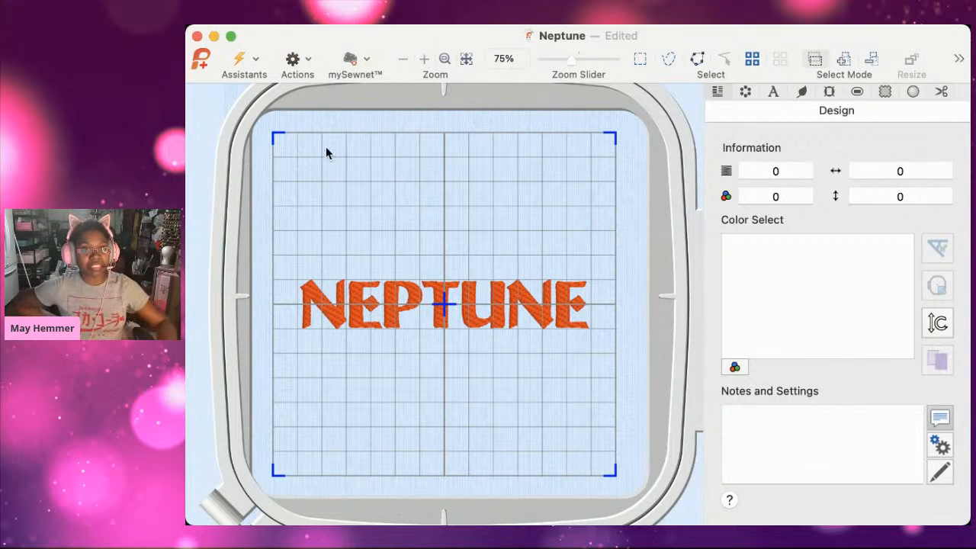
pyautogui.press('super+s')
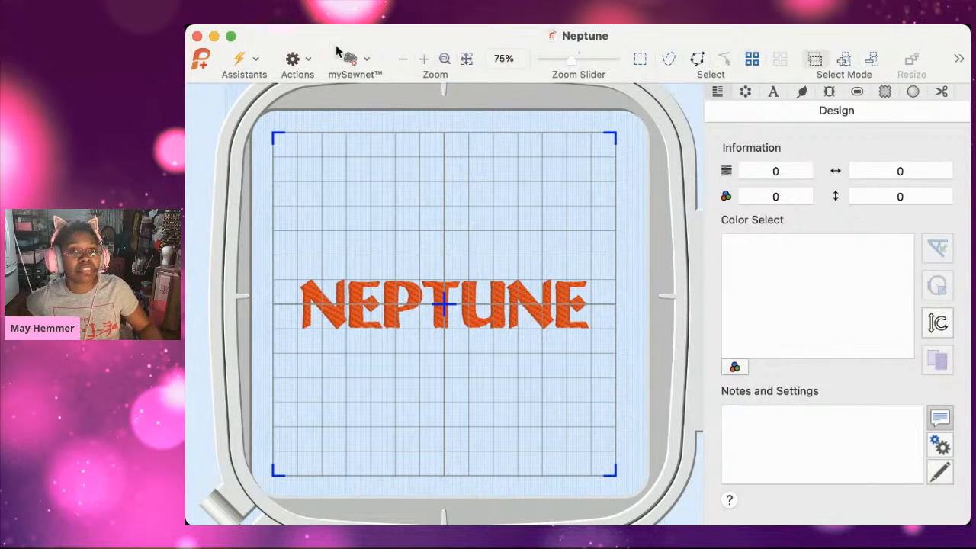
# Switch to the empty untitled design and change its hoop to a larger portrait-oriented one
pyautogui.press('super+Tab')
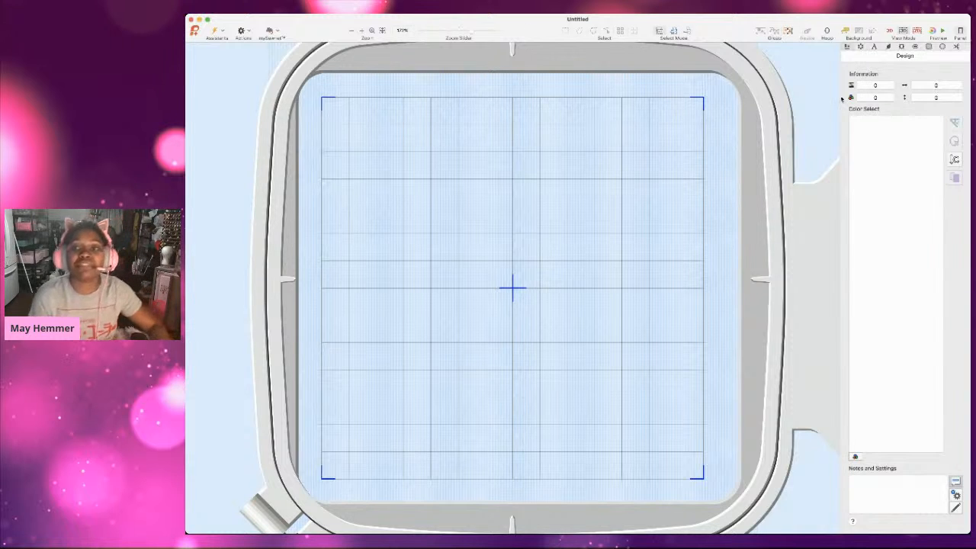
pyautogui.click(829, 33)
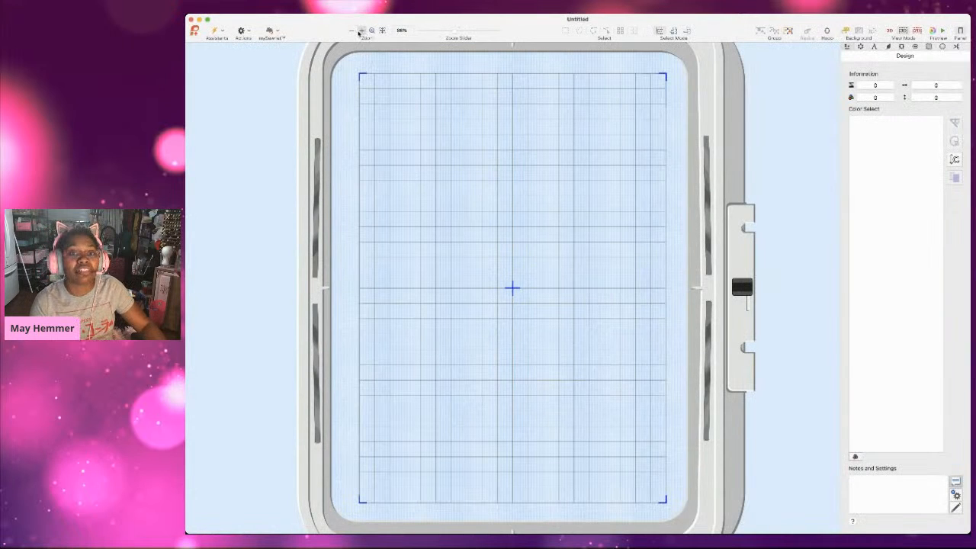
pyautogui.click(359, 32)
pyautogui.click(353, 32)
pyautogui.click(353, 31)
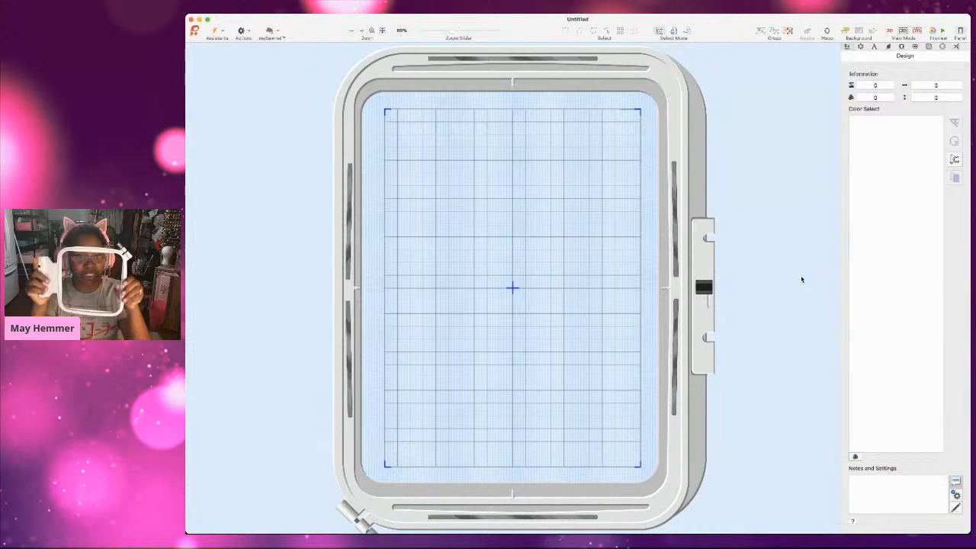
pyautogui.click(353, 31)
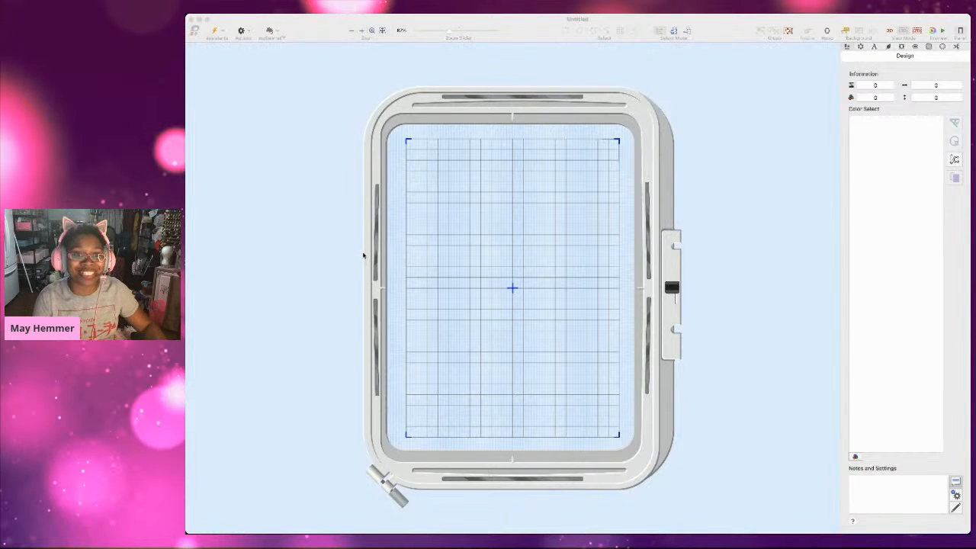
pyautogui.click(318, 247)
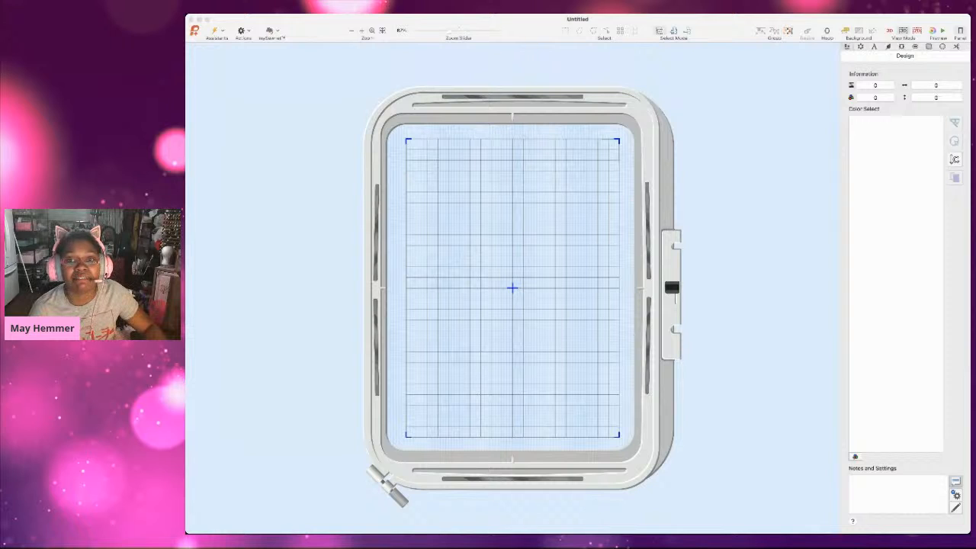
pyautogui.press('super+Tab')
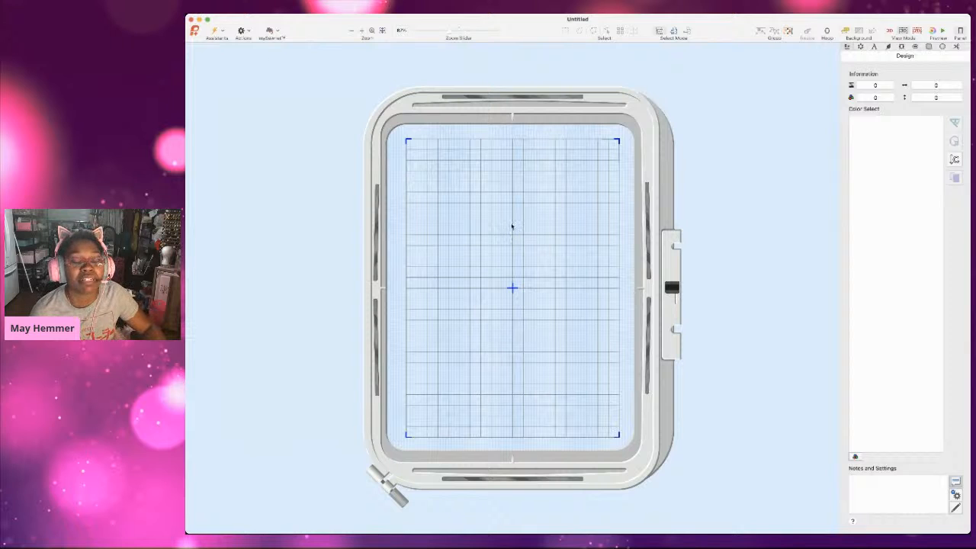
pyautogui.press('super+Tab')
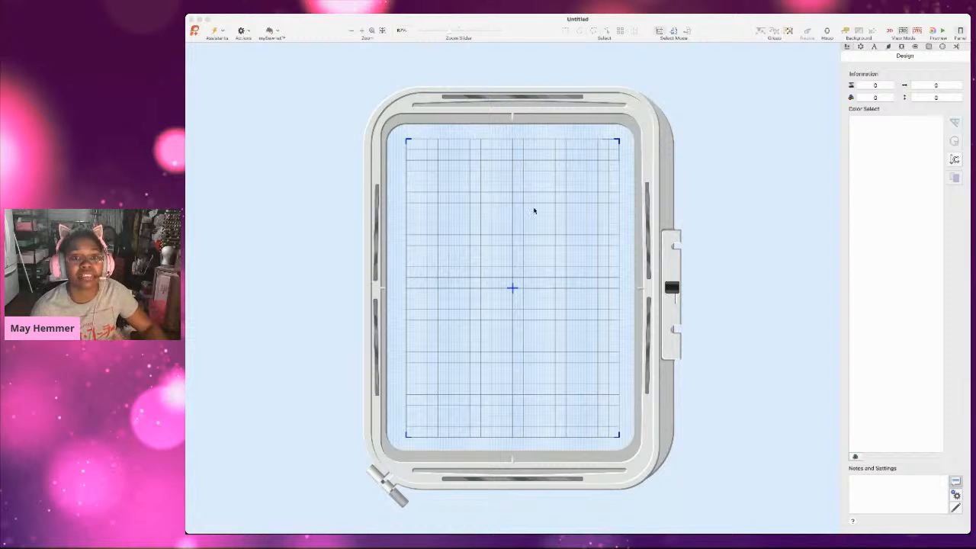
pyautogui.click(737, 271)
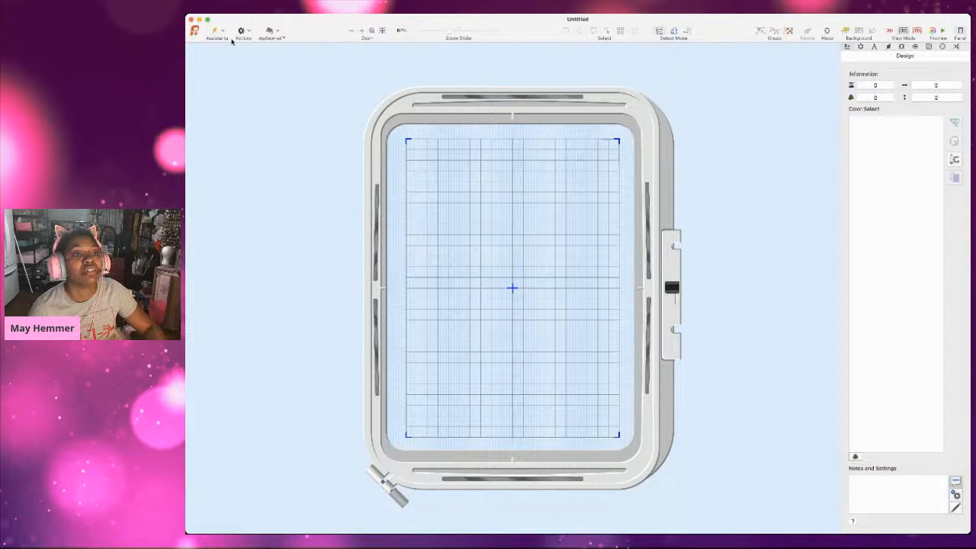
# Add an eight-colour orange flower design with black outlines to the empty hoop, centred and spanning its width
pyautogui.click(259, 59)
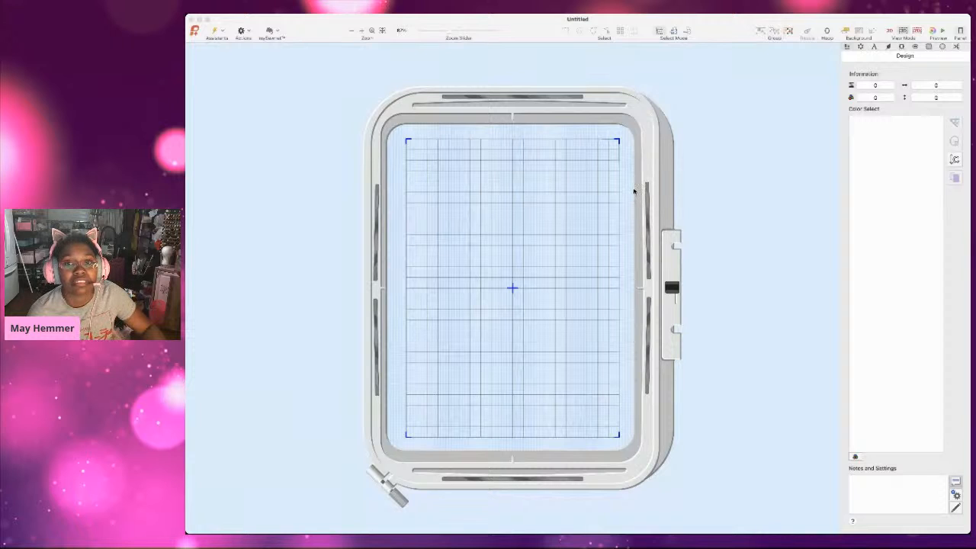
pyautogui.click(727, 267)
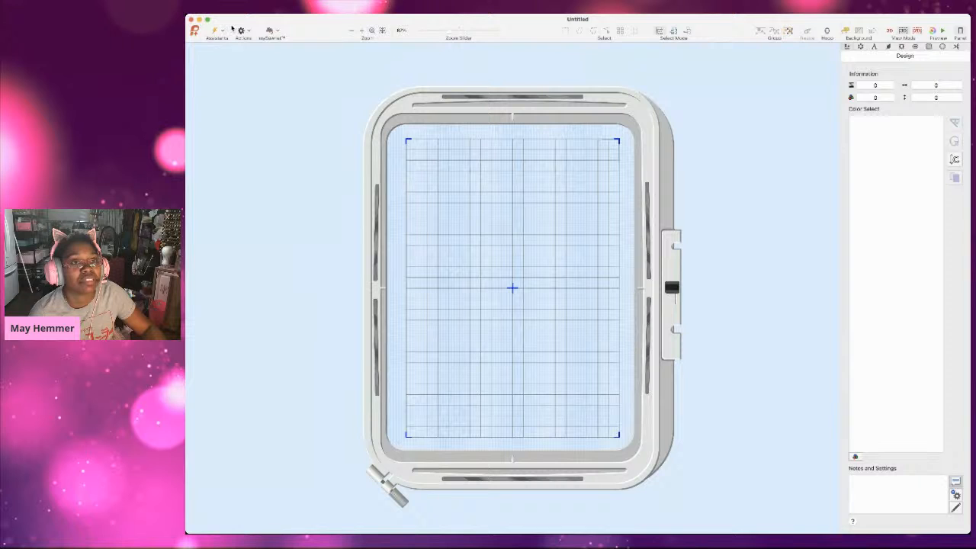
pyautogui.click(730, 269)
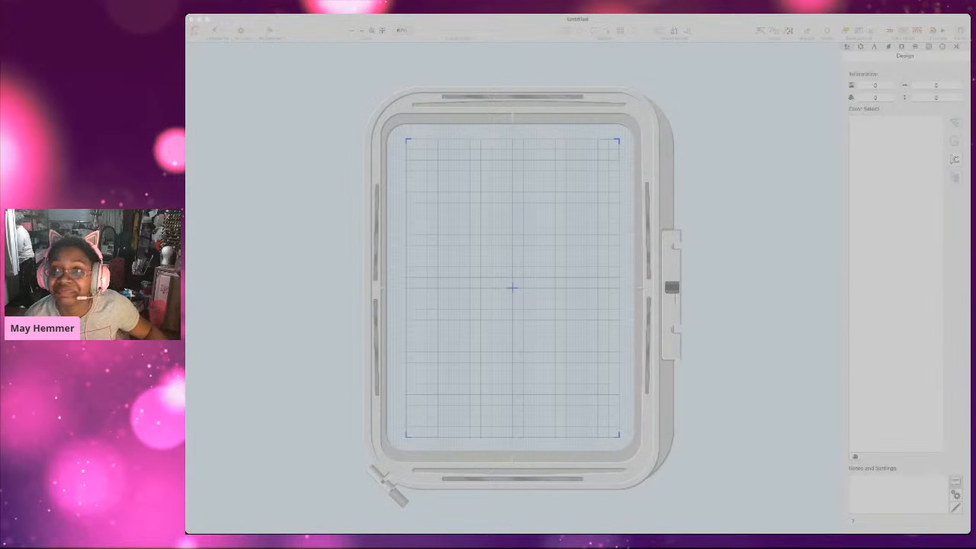
pyautogui.click(355, 263)
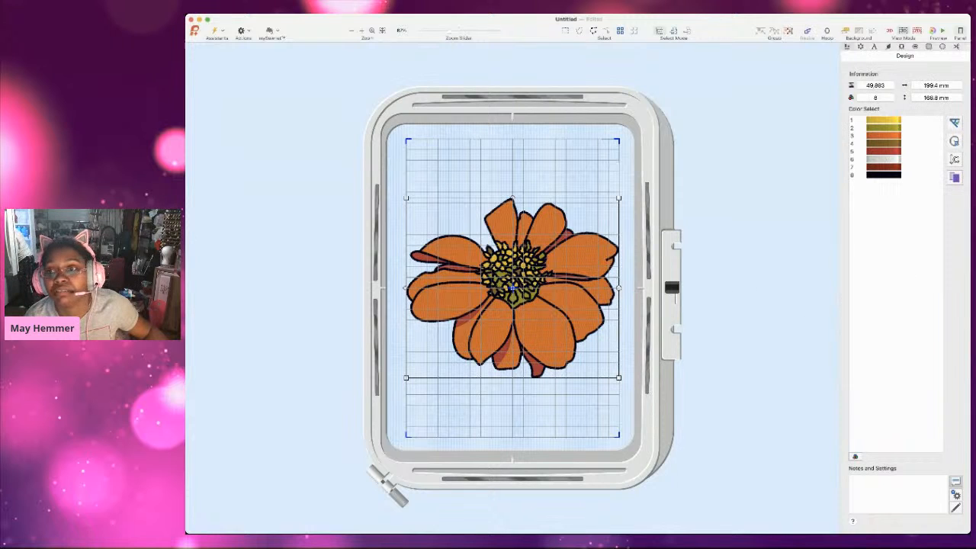
pyautogui.click(378, 304)
pyautogui.click(460, 308)
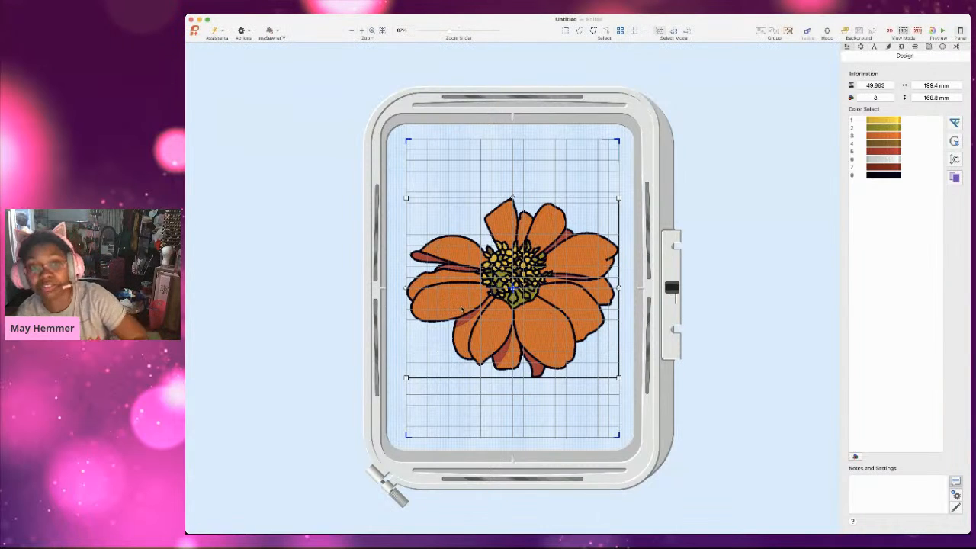